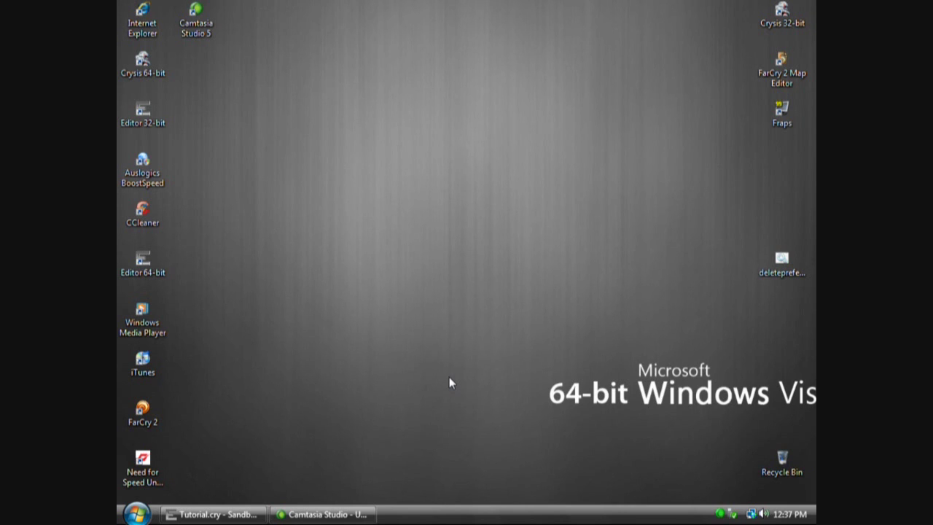
- Browse the C: drive to Program Files (x86) > Electronic Arts > Crytek > Crysis > Bin64 and look through its files
click(137, 513)
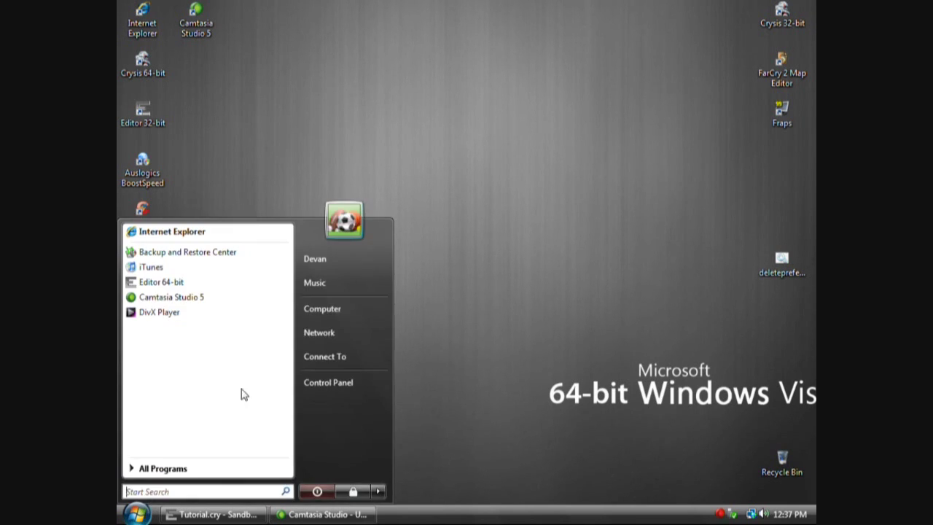
click(313, 310)
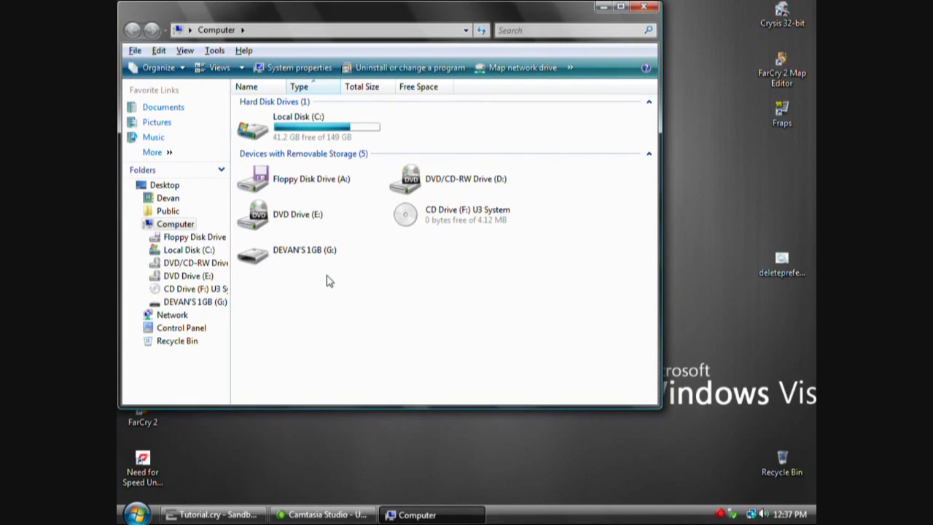
double_click(286, 134)
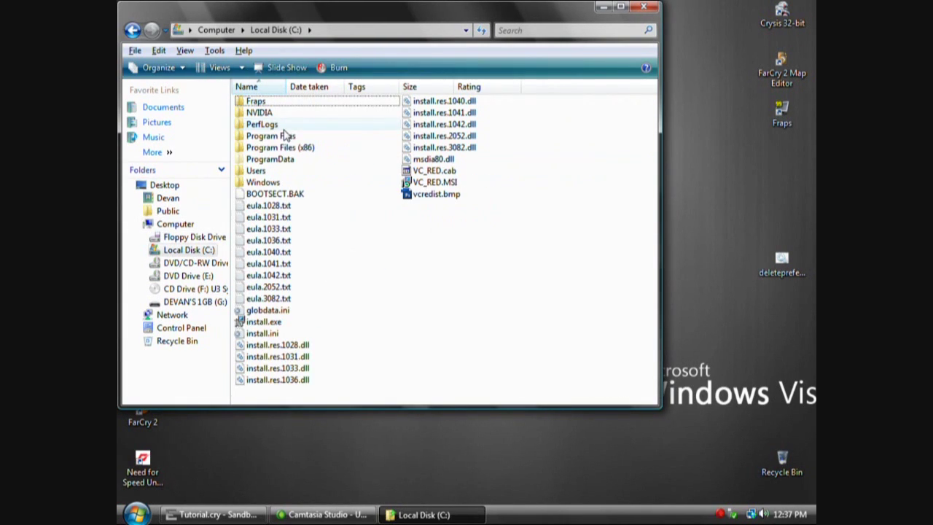
double_click(287, 149)
scroll(290, 153, down, 1)
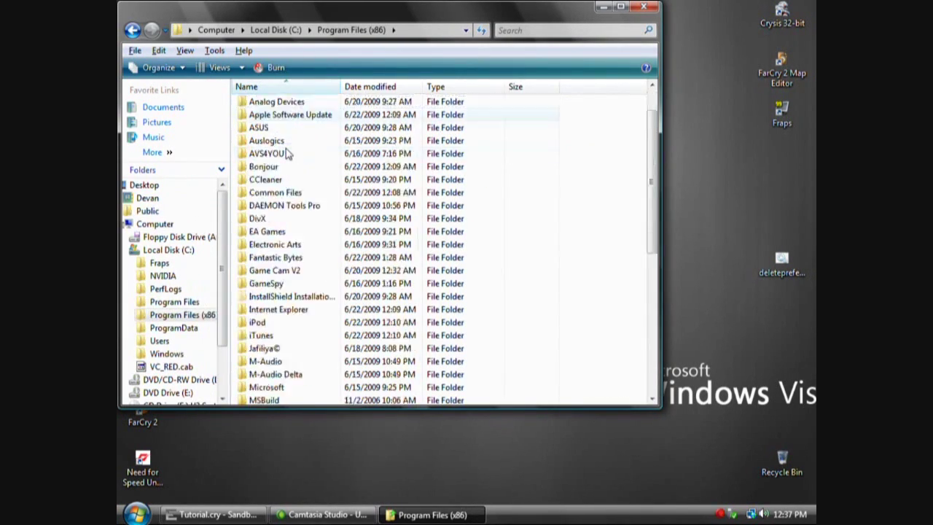
double_click(275, 245)
double_click(267, 116)
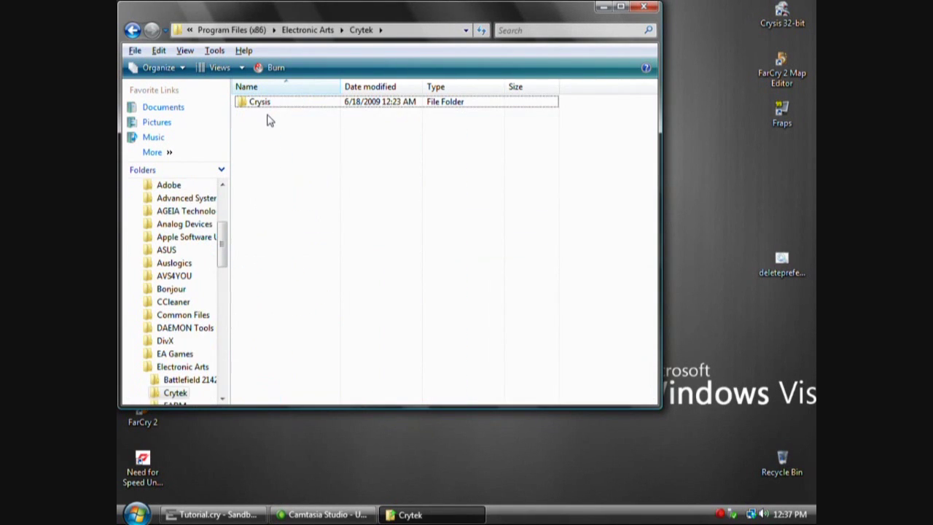
double_click(261, 103)
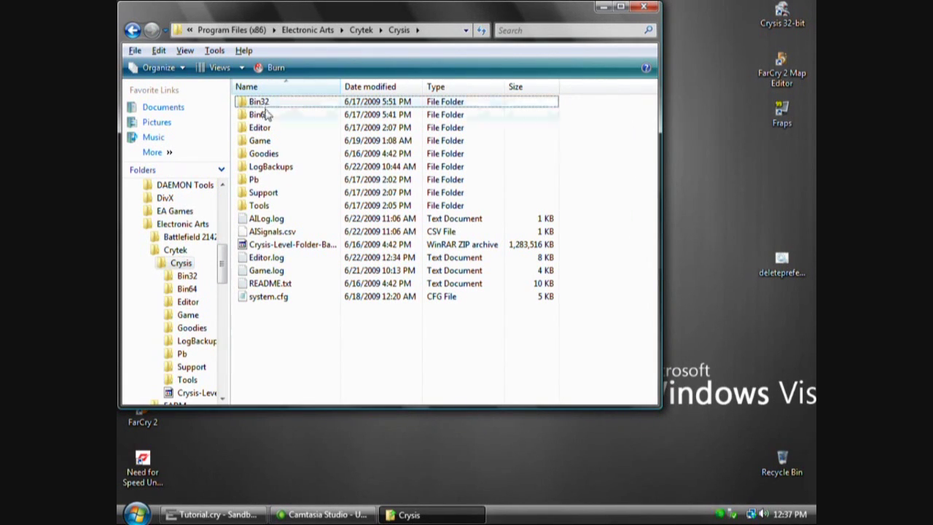
double_click(268, 117)
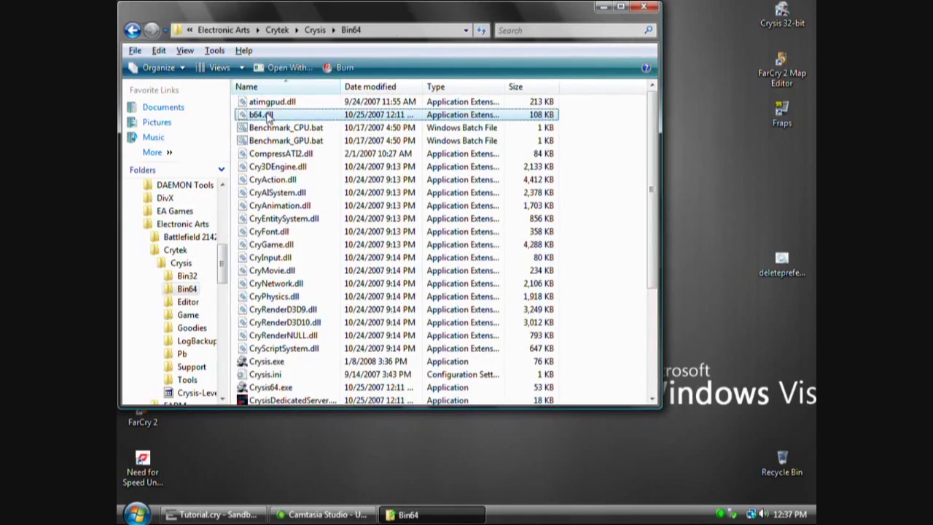
scroll(269, 133, down, 3)
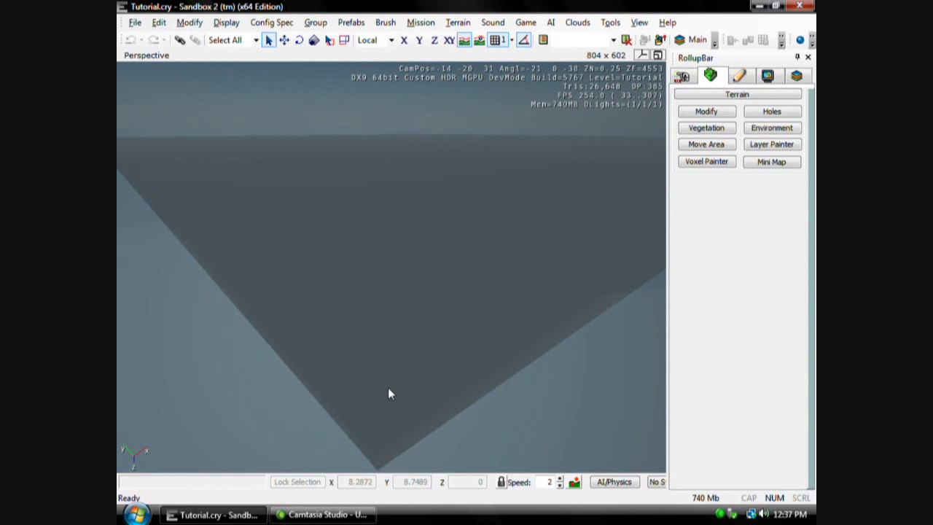
- Switch to Sandbox 2 and generate the Tutorial level's surface texture at 4096 x 4096
mouse_move(384, 409)
right_down()
mouse_move(379, 391)
mouse_move(387, 403)
right_up()
key(w)
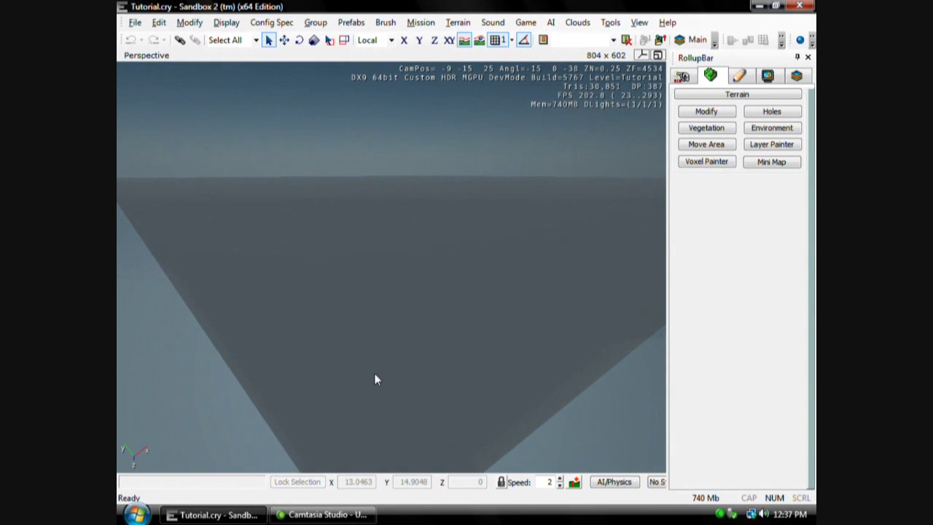
click(134, 24)
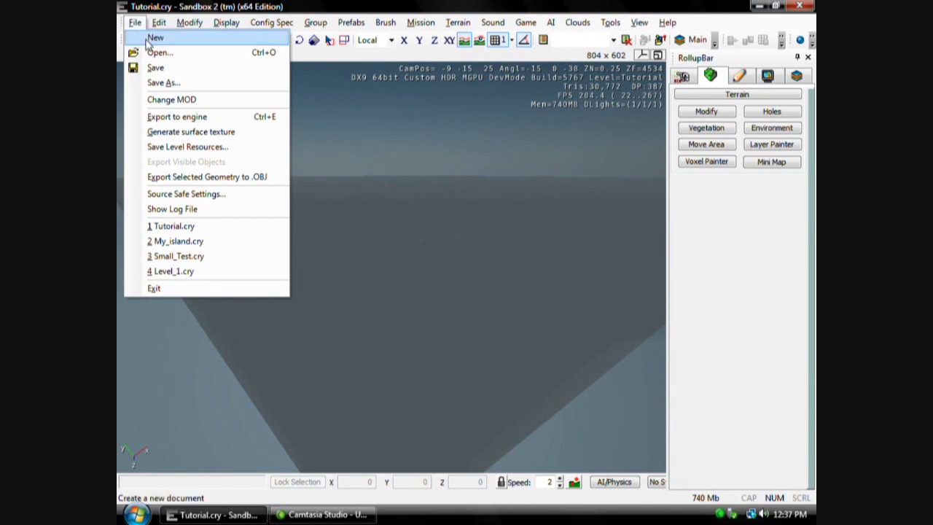
click(197, 129)
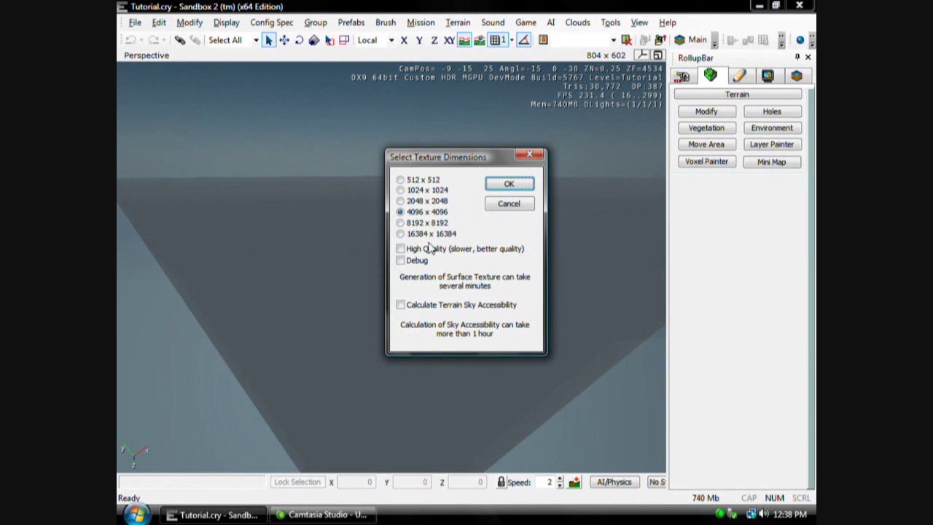
click(505, 186)
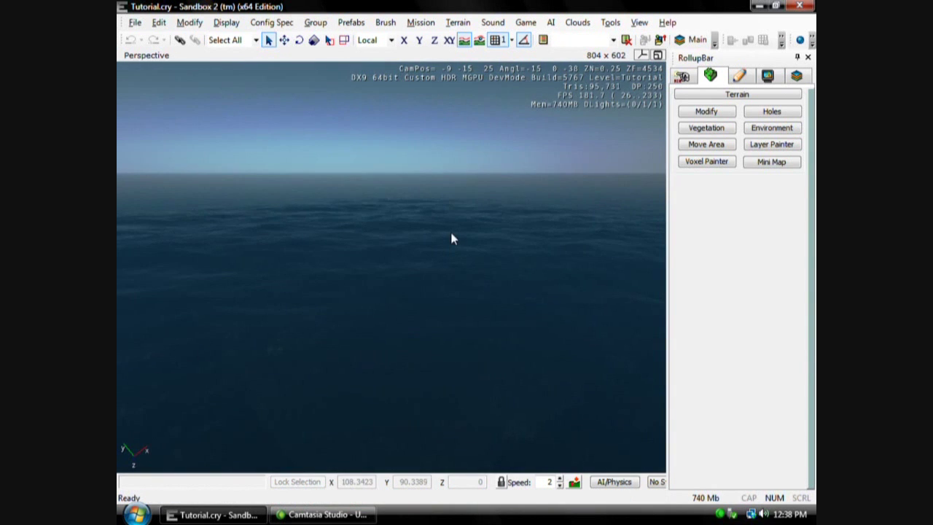
right_drag(452, 237, 435, 256)
key(w)
key(s)
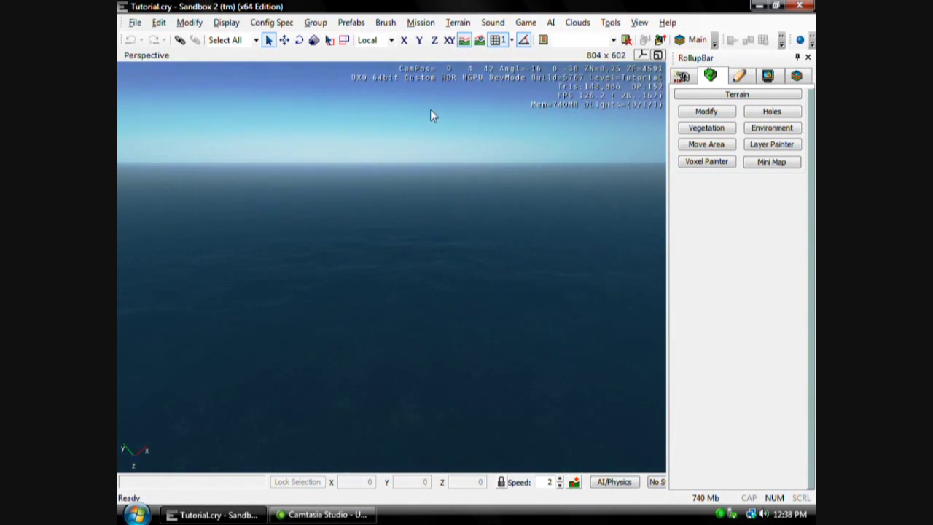
click(458, 22)
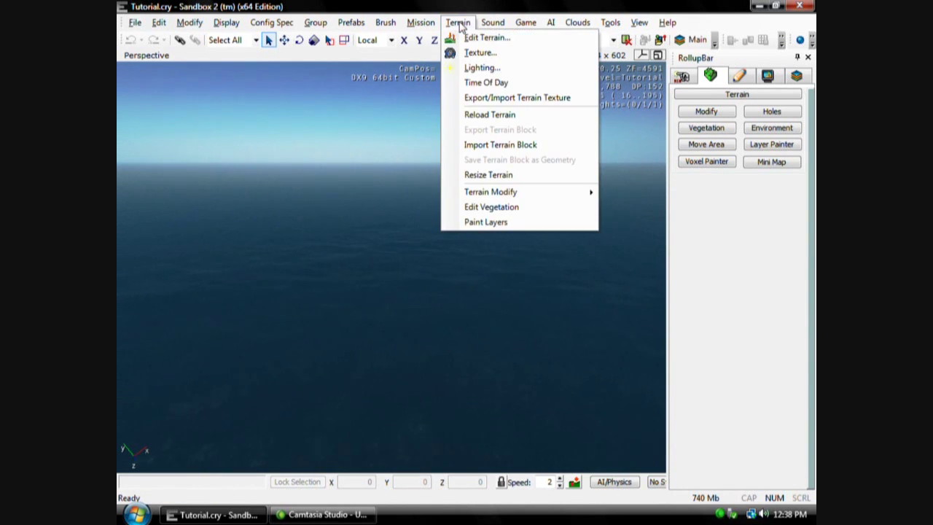
click(477, 35)
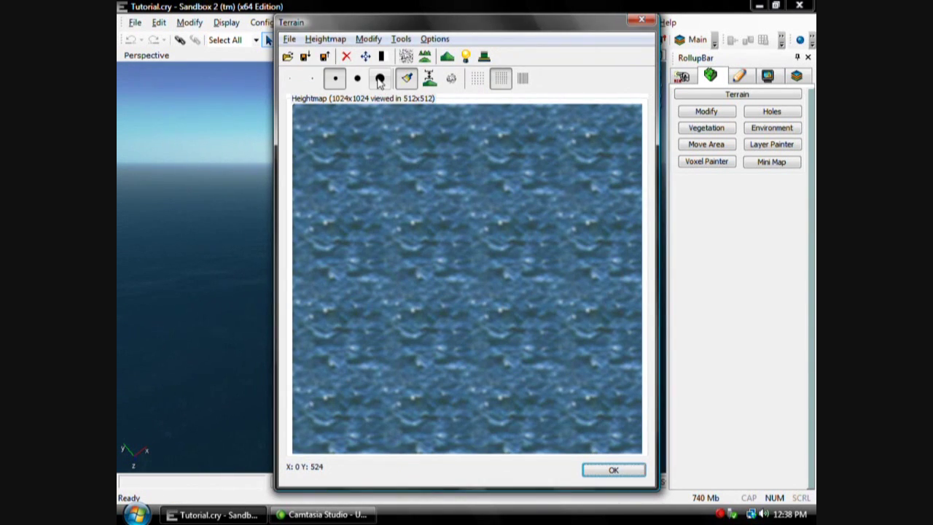
click(642, 22)
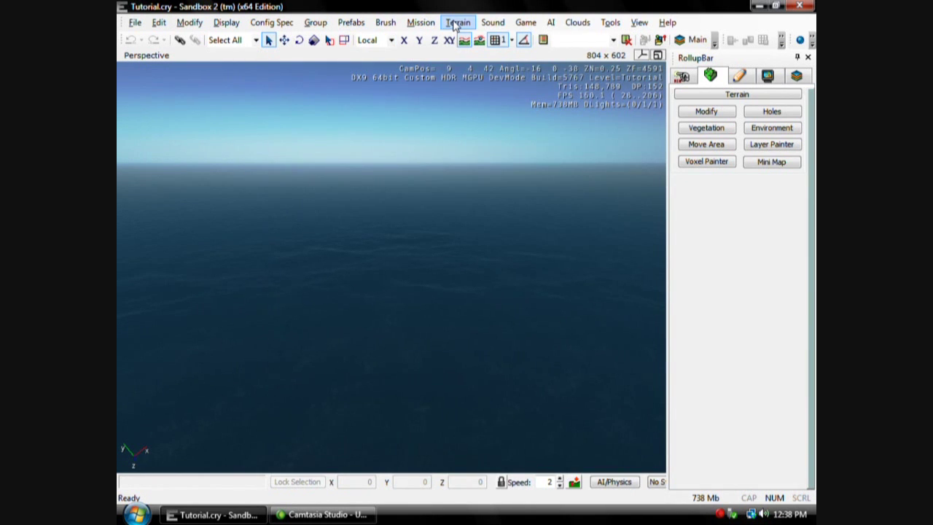
- Paint a hook-shaped island with raised peaks on the terrain heightmap using the very big brush, and close the terrain editor
click(457, 22)
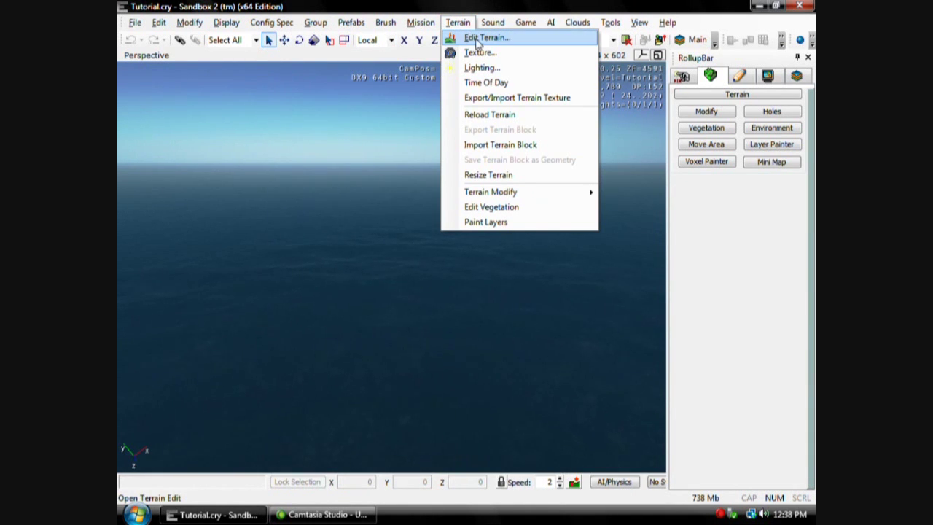
click(479, 41)
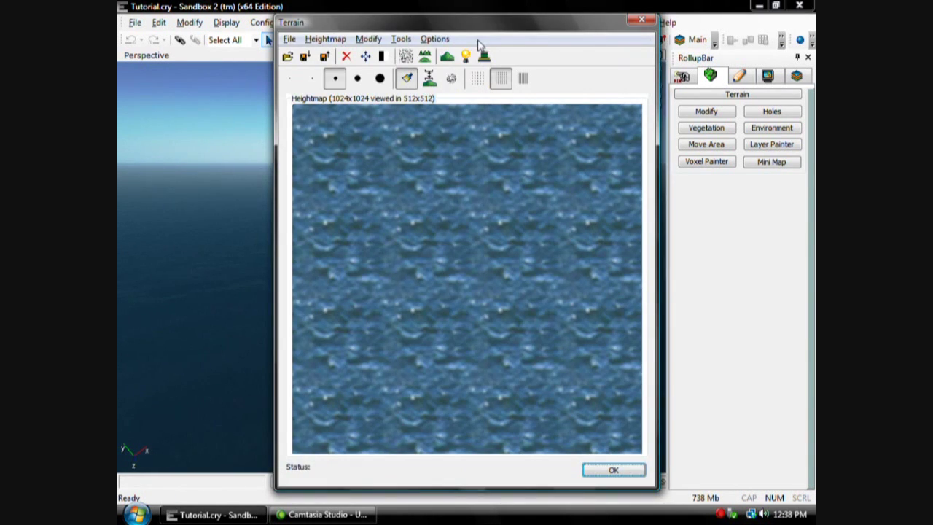
click(380, 79)
mouse_move(354, 187)
mouse_down()
mouse_move(365, 325)
mouse_move(505, 401)
mouse_move(589, 317)
mouse_move(513, 354)
mouse_move(440, 294)
mouse_move(559, 234)
mouse_move(454, 318)
mouse_move(570, 287)
mouse_move(408, 318)
mouse_move(443, 368)
mouse_move(525, 377)
mouse_move(465, 335)
mouse_up()
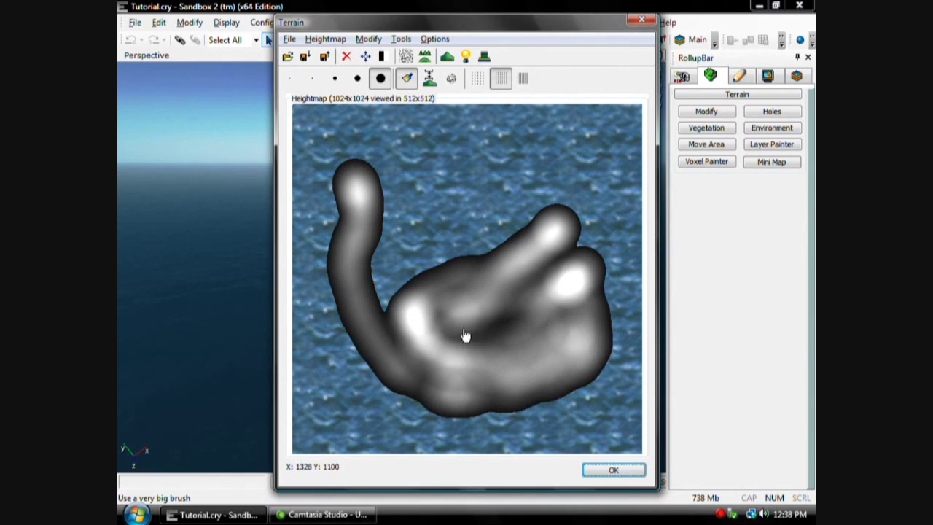
mouse_move(362, 256)
mouse_down()
mouse_move(387, 306)
mouse_move(451, 324)
mouse_up()
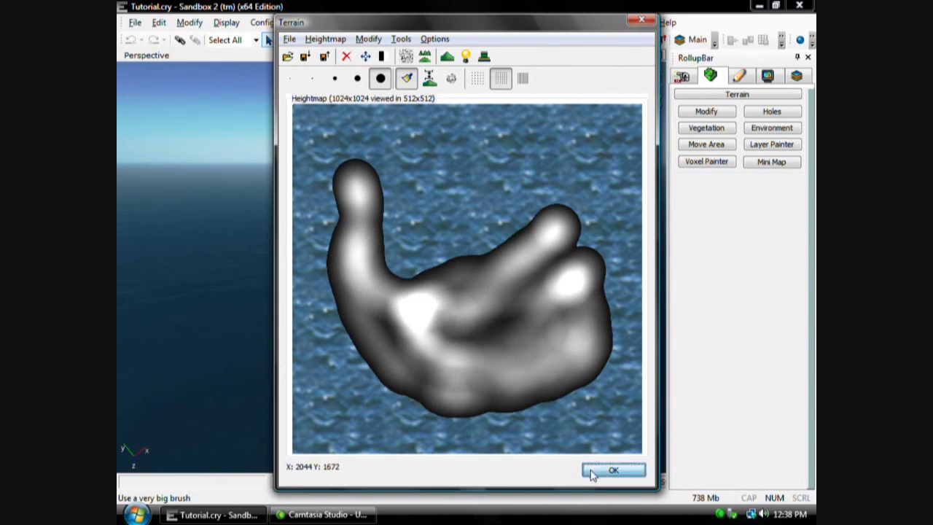
click(612, 470)
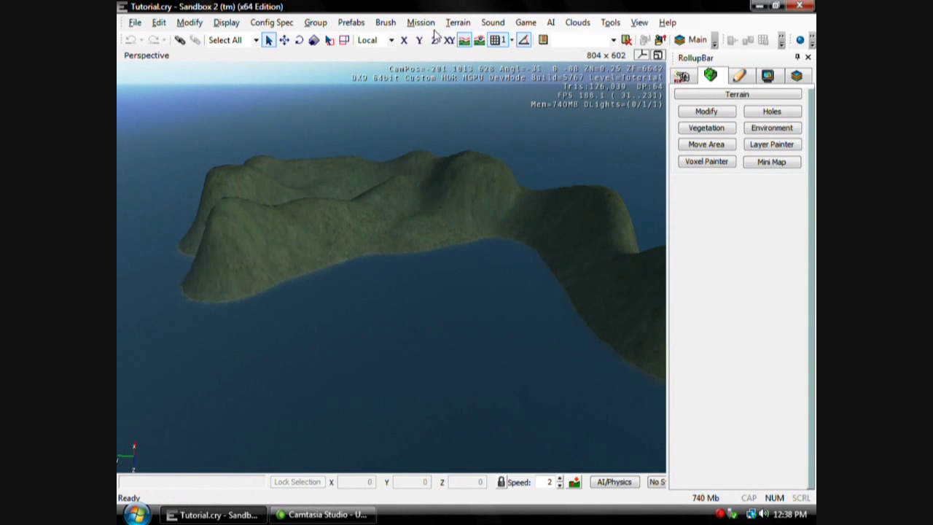
- Apply the Noise modification to the island's heightmap and close the terrain editor
click(458, 22)
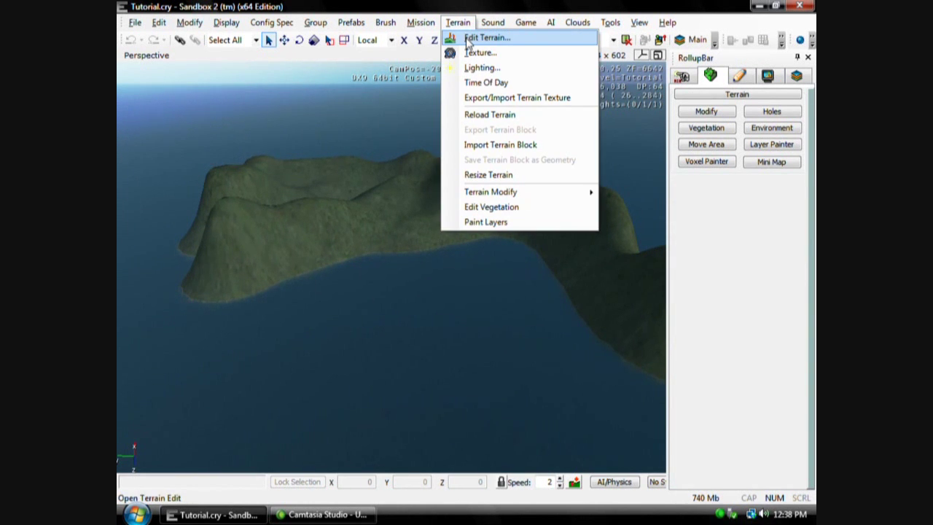
click(470, 41)
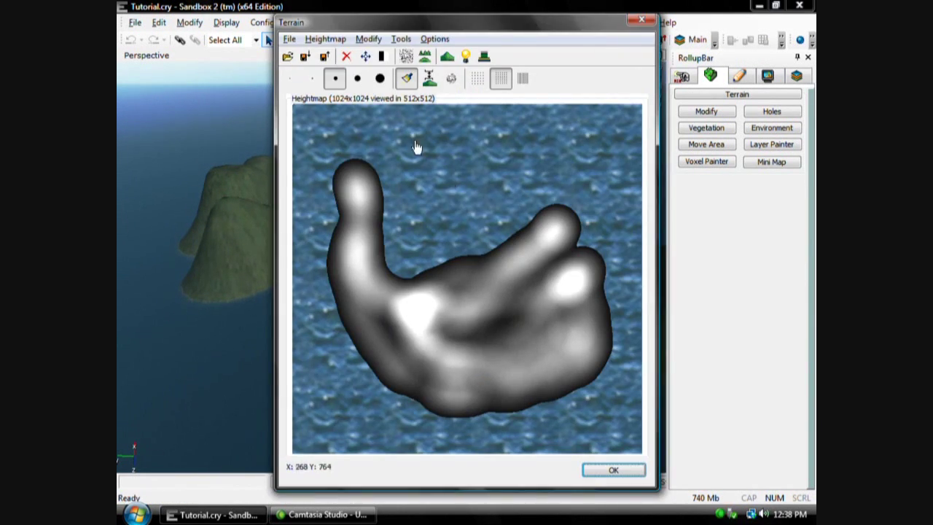
click(368, 40)
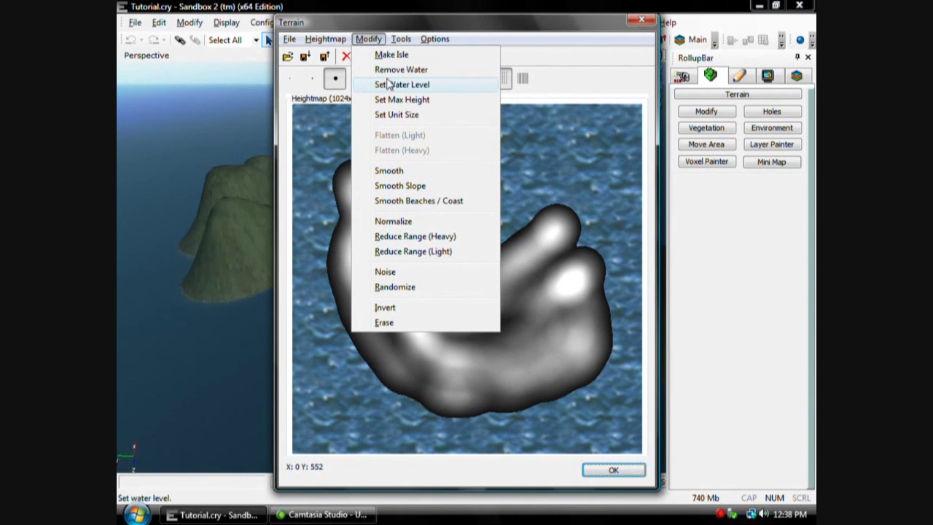
click(388, 271)
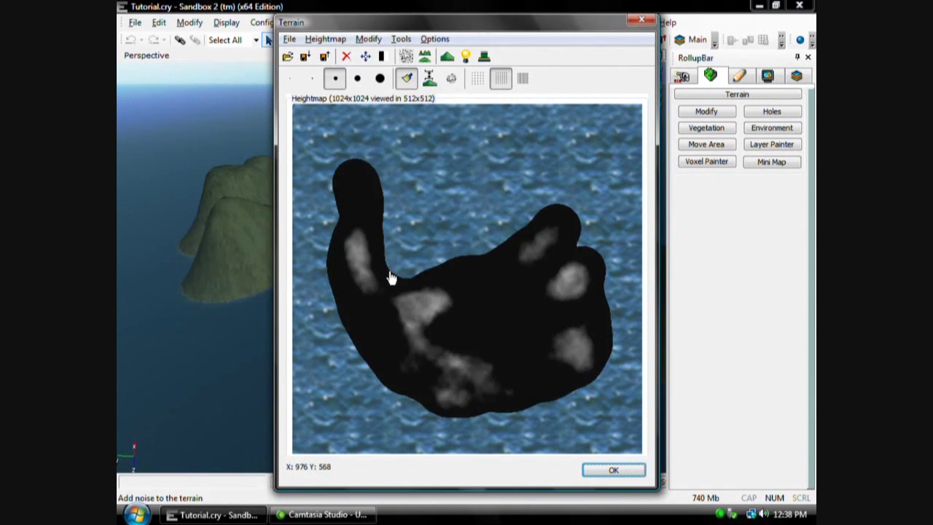
click(590, 470)
- Examine the island's hills, low ground and coastline in the perspective view from several distances and angles
right_drag(449, 340, 410, 321)
scroll(445, 339, up, 5)
key(w)
key(w)
key(s)
key(s)
key(a)
key(w)
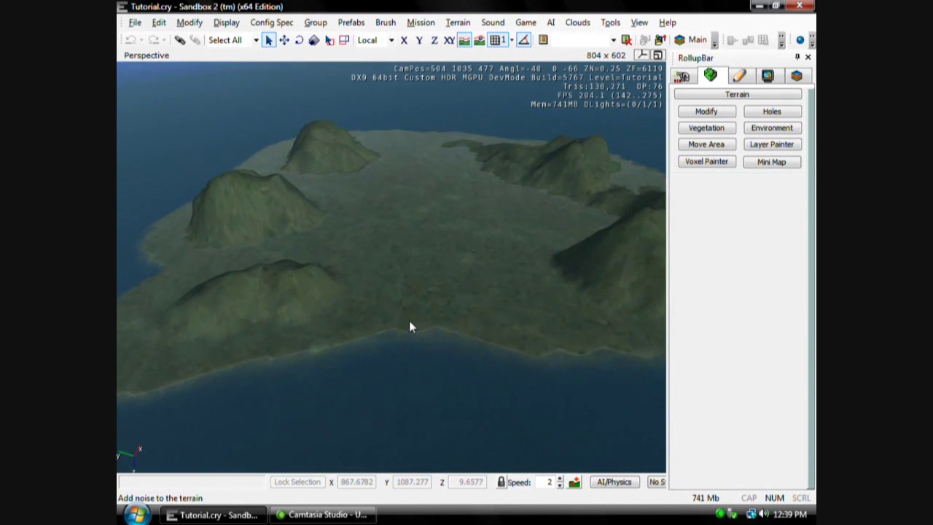
key(s)
right_drag(410, 320, 409, 321)
key(w)
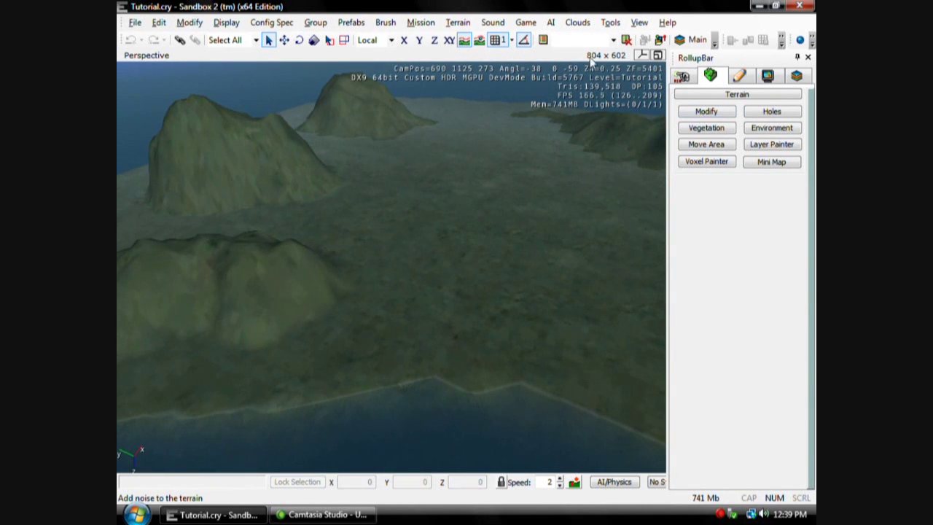
- Set up the terrain Modify brush as Flatten with outside radius 123.02, inside radius 120.22 and hardness 1
click(638, 23)
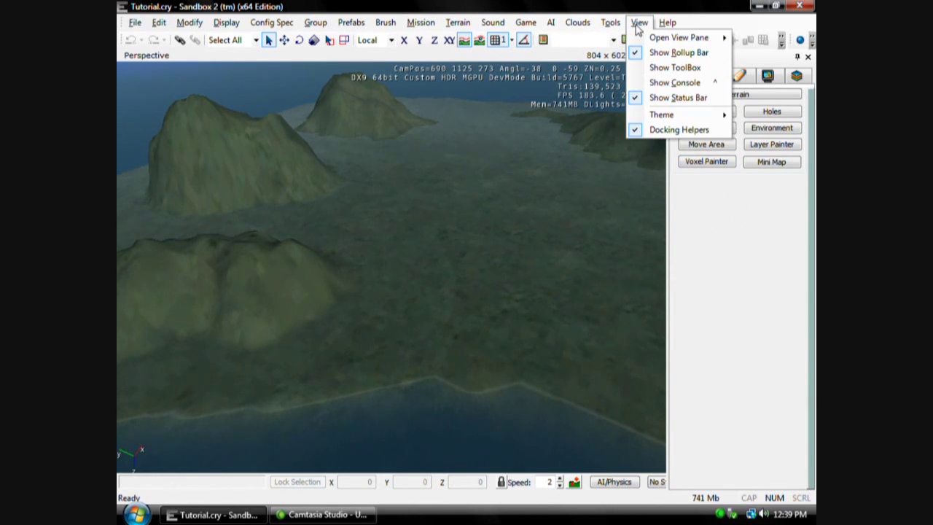
click(669, 54)
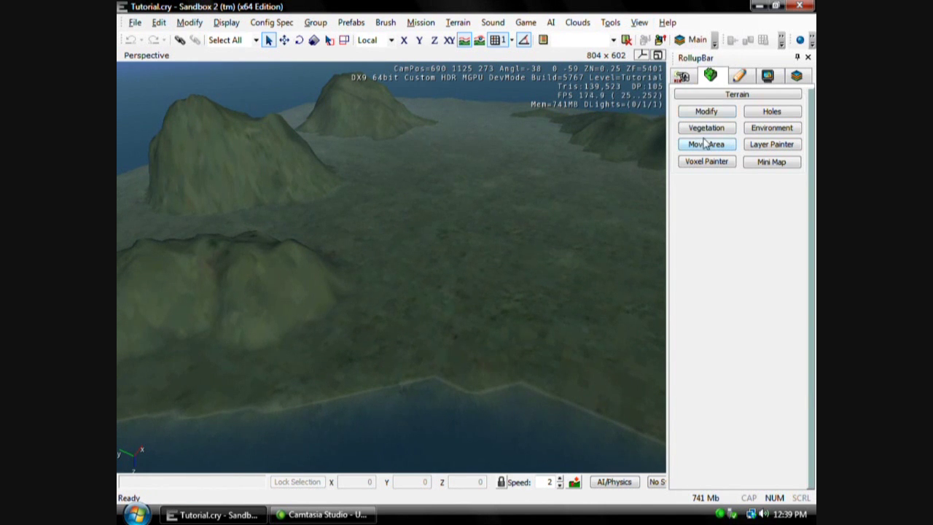
click(706, 117)
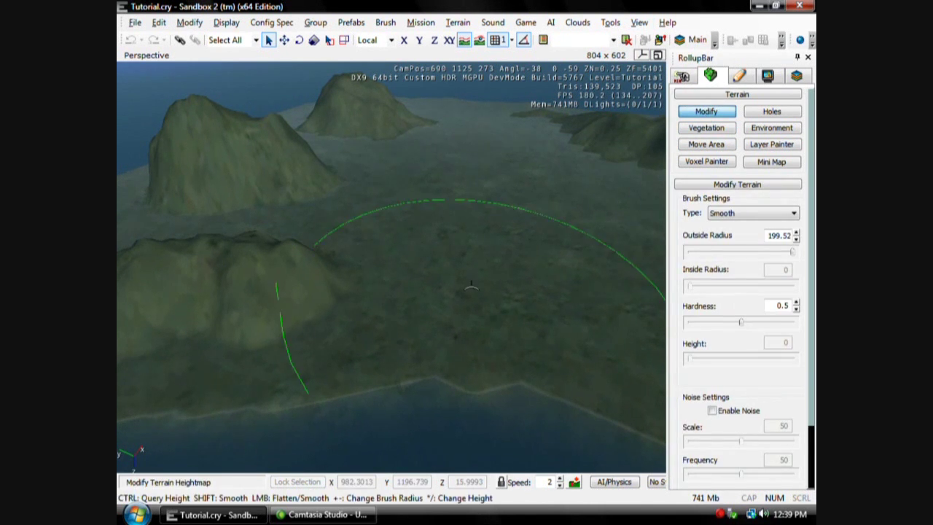
click(732, 215)
click(730, 227)
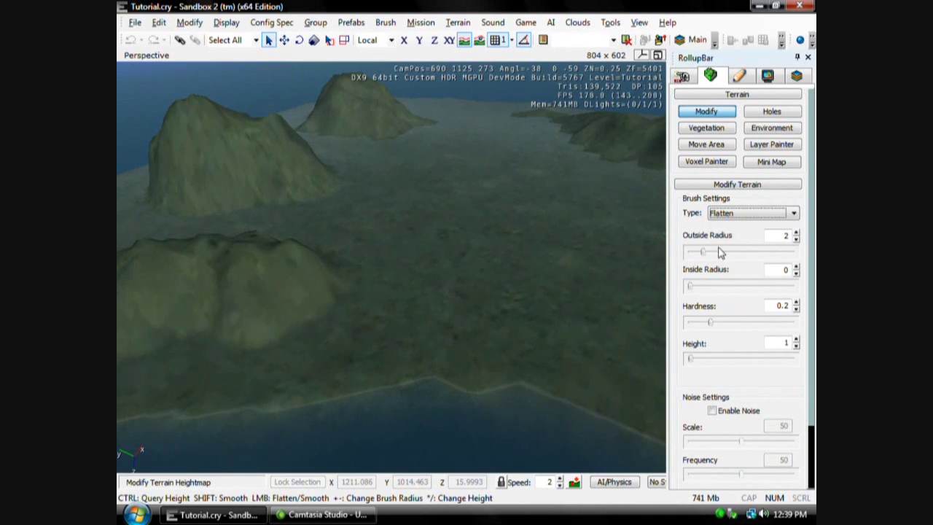
drag(690, 287, 782, 289)
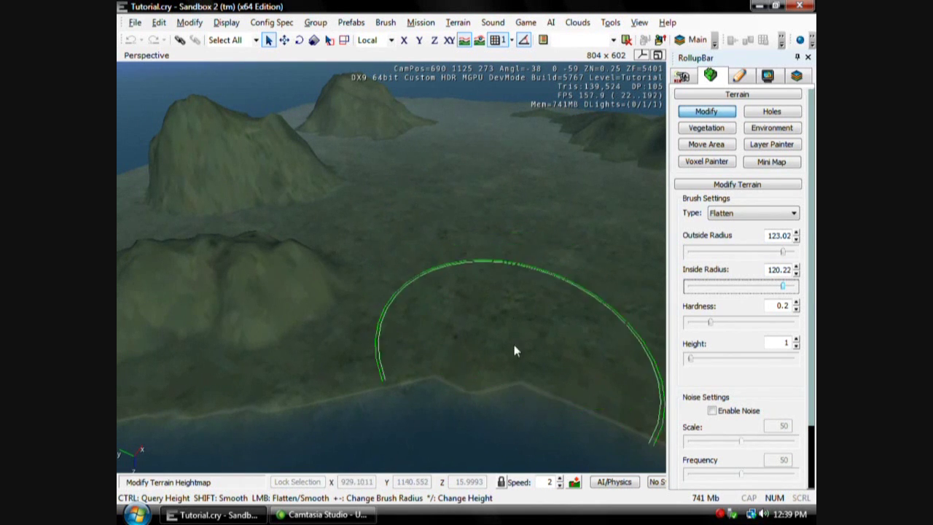
click(712, 325)
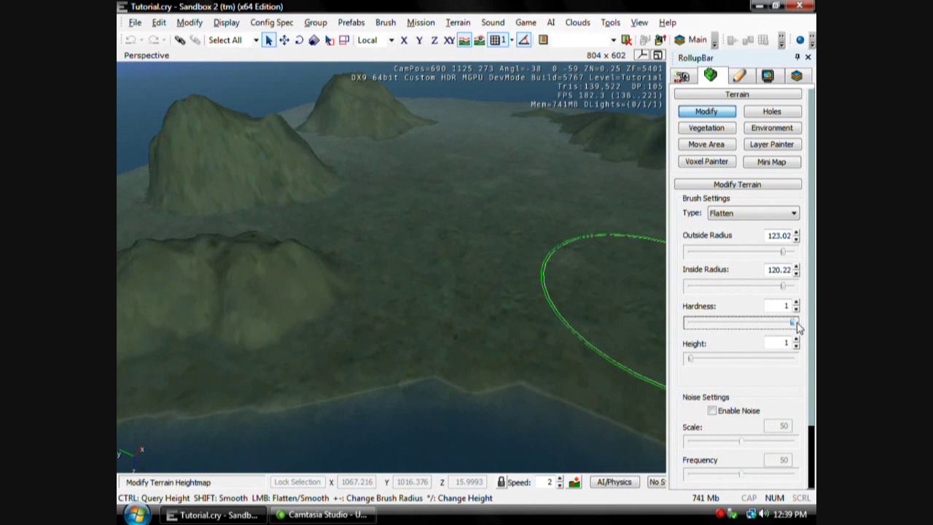
- Flatten a patch of the island's terrain to height 1 with the Flatten brush
right_drag(508, 293, 495, 282)
key(s)
click(433, 298)
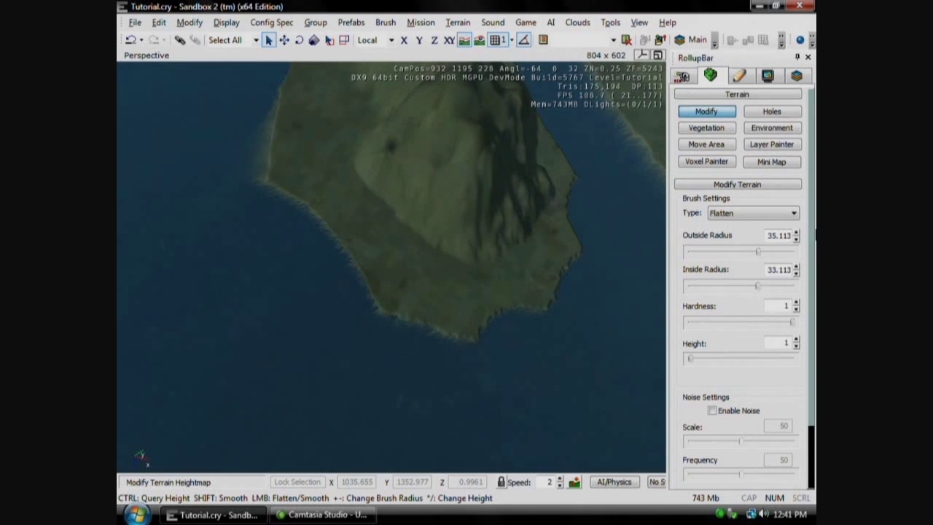
- Smooth the jagged shoreline around the island's near tip using the Smooth brush with outside radius 25.118
click(774, 212)
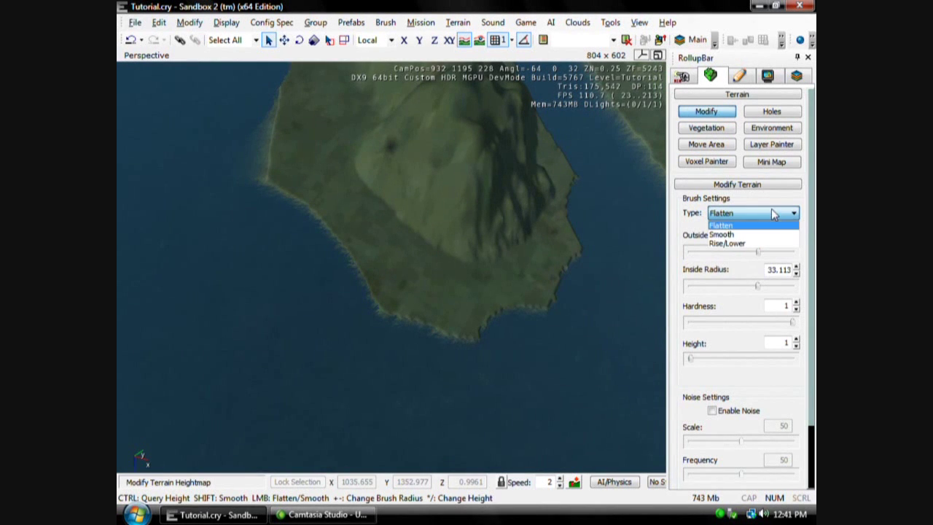
click(721, 234)
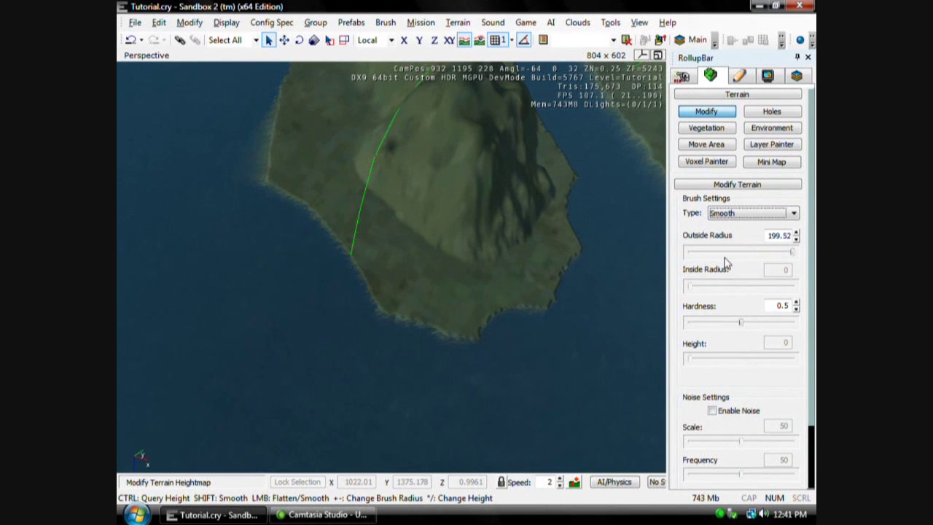
drag(793, 252, 766, 253)
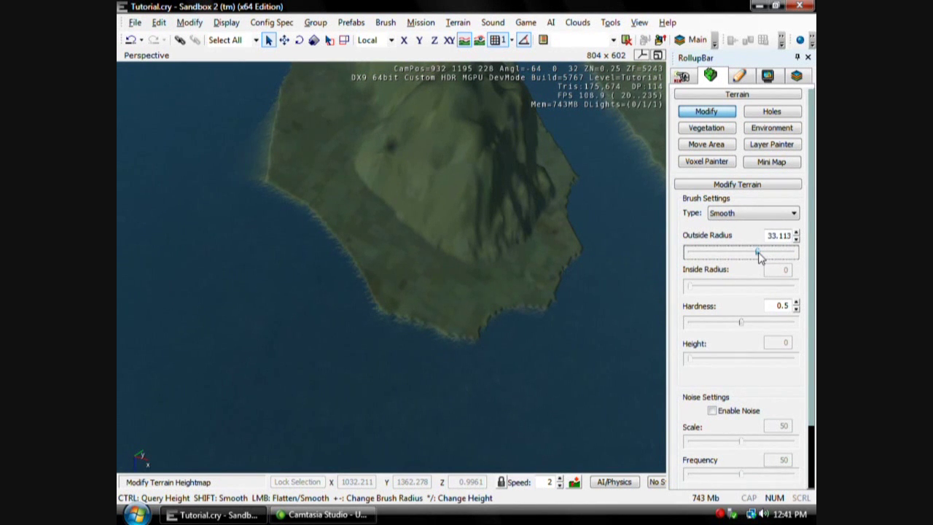
mouse_move(389, 325)
mouse_down()
mouse_move(445, 333)
mouse_move(560, 316)
mouse_up()
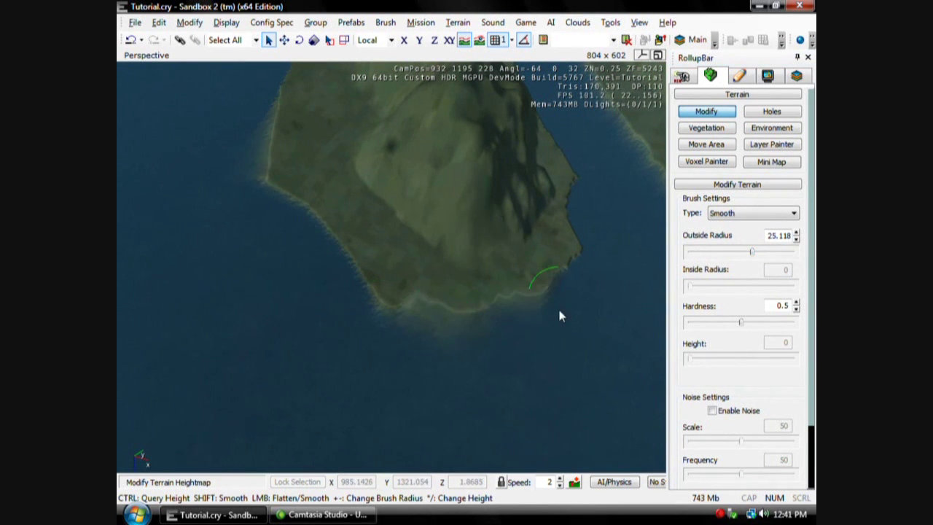
mouse_move(386, 315)
mouse_down()
mouse_move(329, 226)
mouse_move(502, 315)
mouse_move(601, 264)
mouse_up()
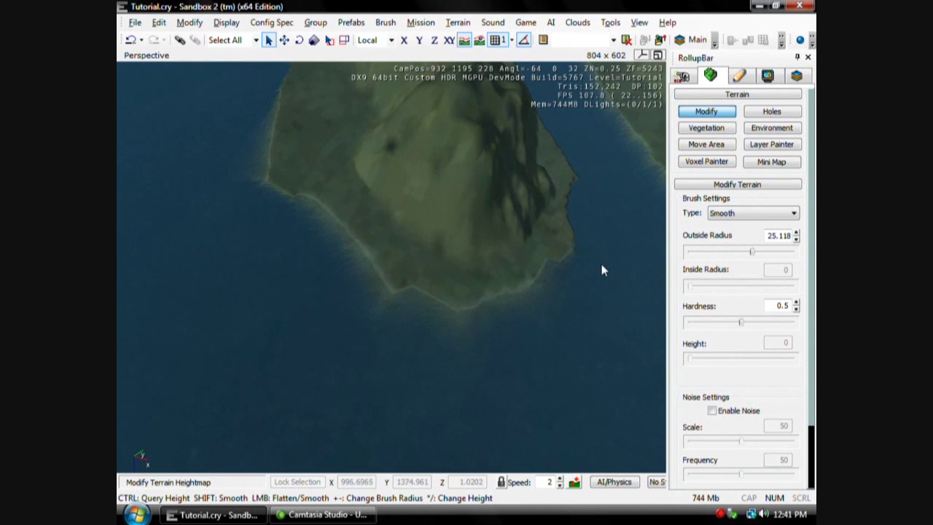
- Smooth the shoreline along the island's adjacent side and its pointed corner with the Smooth brush
key(a)
mouse_move(601, 264)
right_down()
mouse_move(618, 260)
mouse_move(569, 306)
right_up()
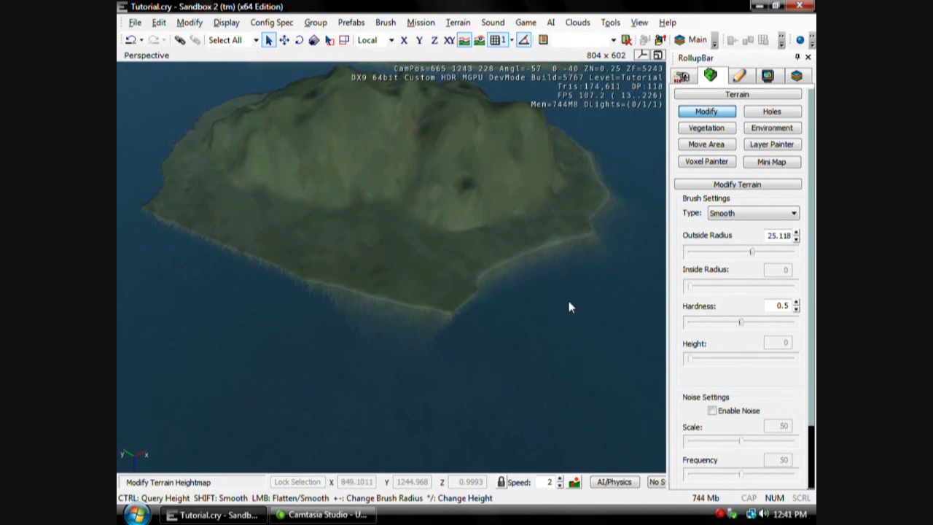
drag(338, 297, 566, 277)
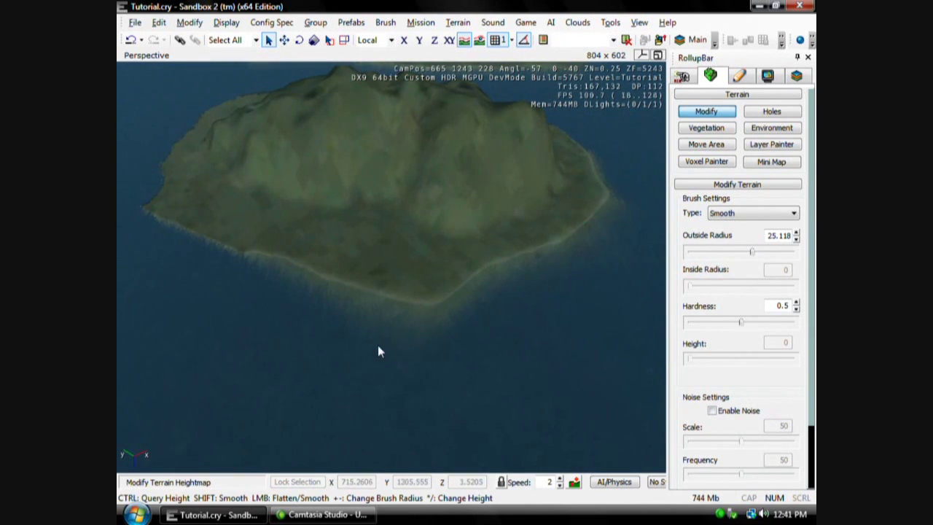
key(a)
key(a)
right_drag(360, 289, 409, 287)
mouse_move(410, 286)
mouse_down()
mouse_move(240, 300)
mouse_move(352, 308)
mouse_up()
- Smooth the remaining jagged shoreline on the far side of the island with the Smooth brush
key(w)
key(a)
right_drag(198, 298, 199, 295)
key(w)
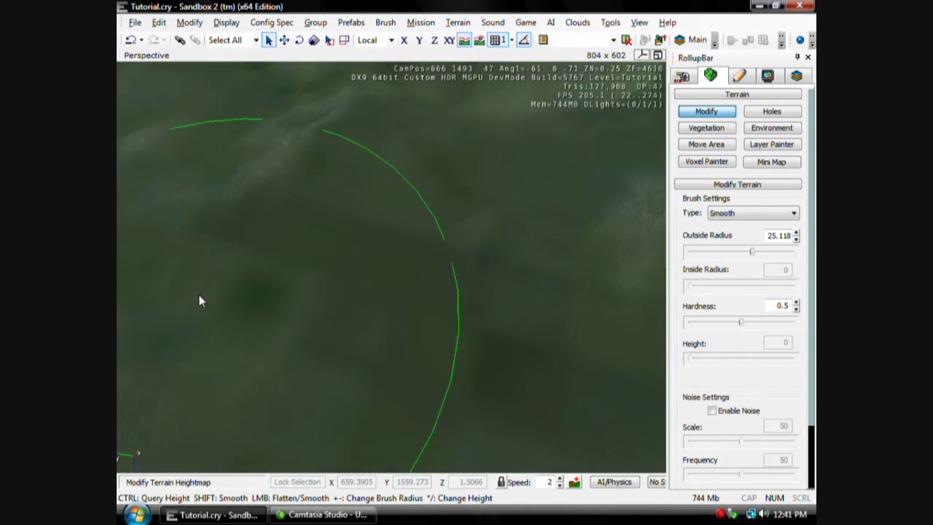
key(s)
key(a)
right_drag(209, 293, 241, 284)
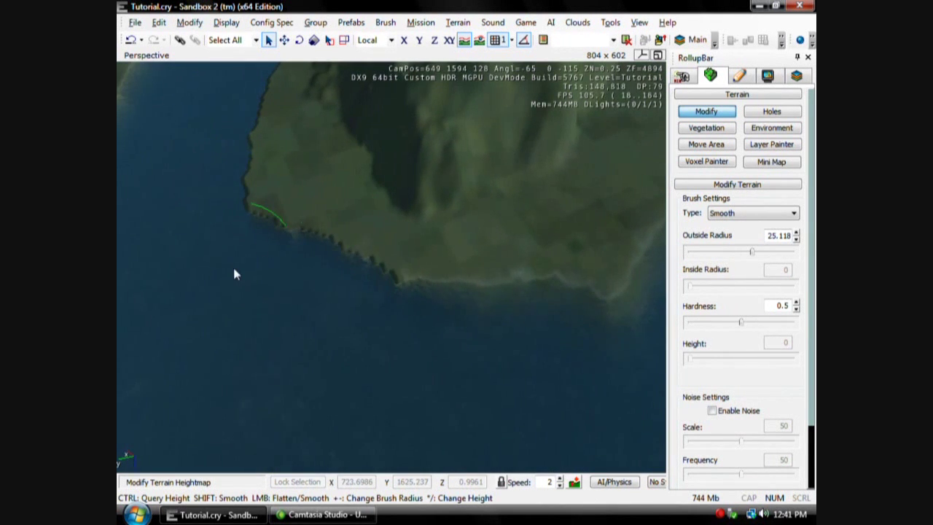
drag(233, 268, 448, 313)
key(a)
right_drag(268, 245, 270, 247)
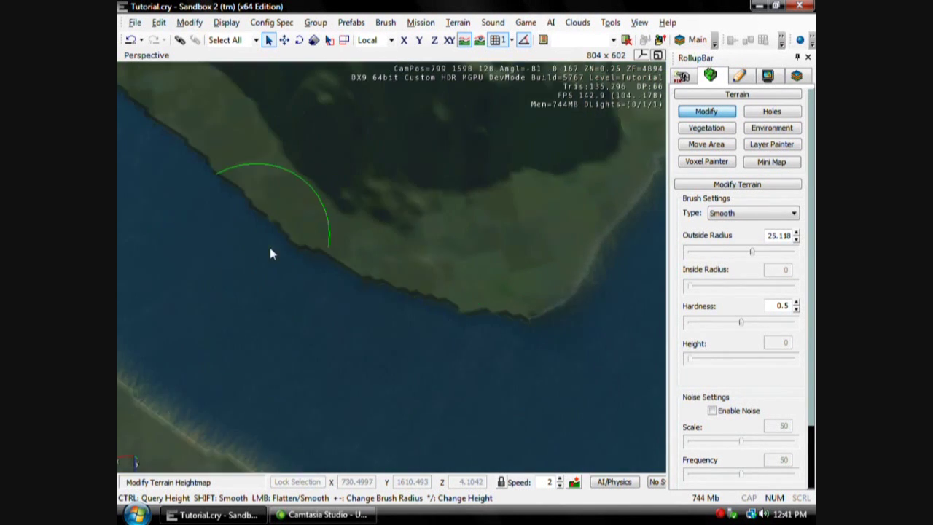
drag(270, 247, 323, 264)
right_drag(324, 269, 596, 260)
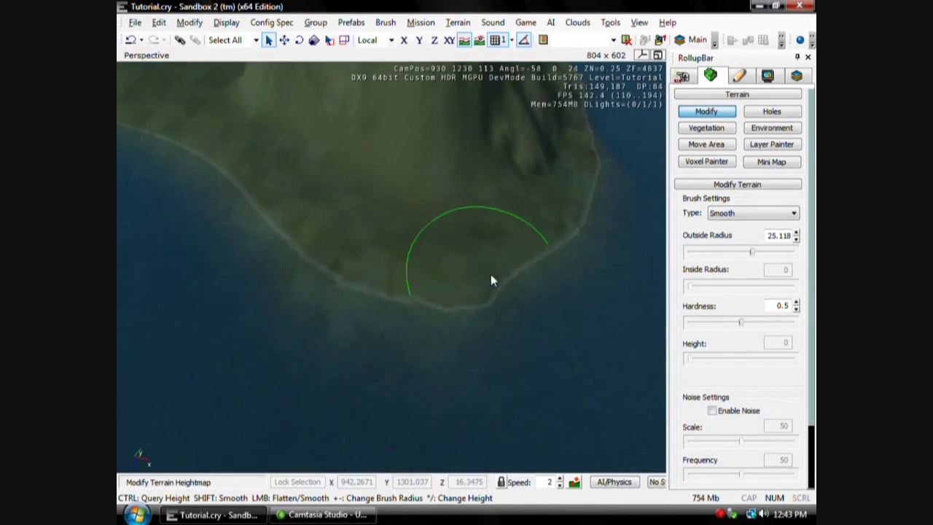
right_drag(491, 274, 491, 241)
key(w)
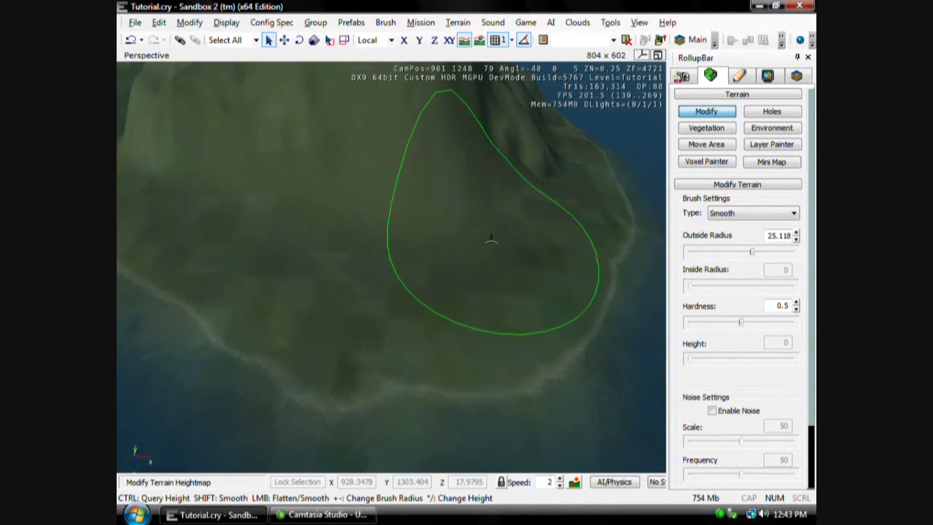
- Open the terrain texture layers and rename the Default layer to Grass
click(457, 22)
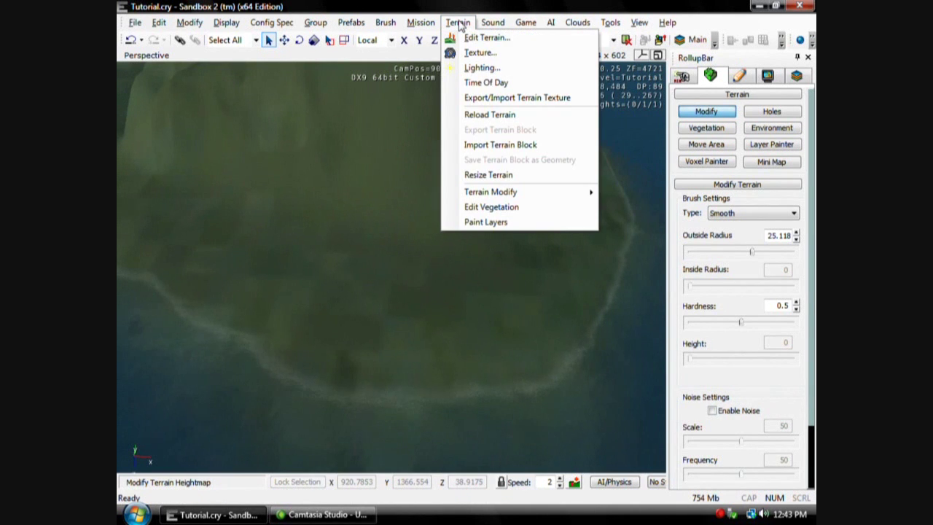
click(492, 53)
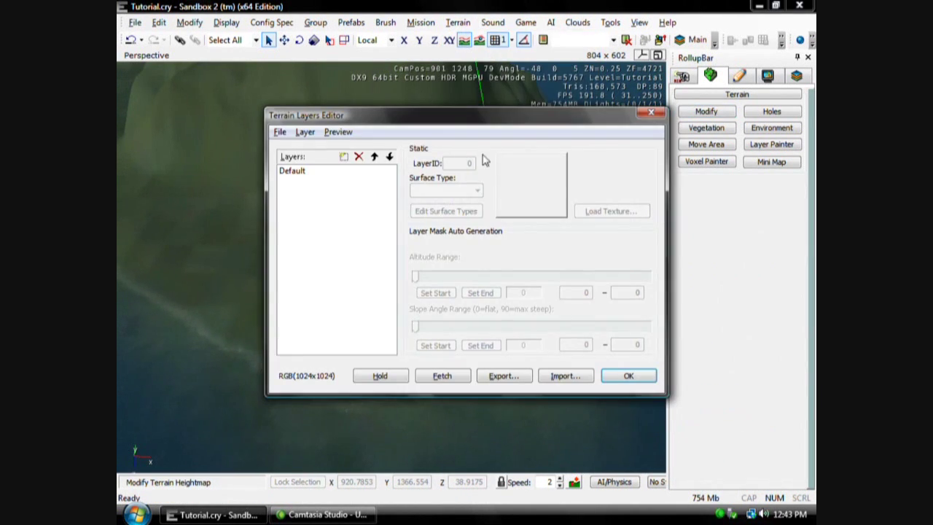
click(292, 172)
click(292, 172)
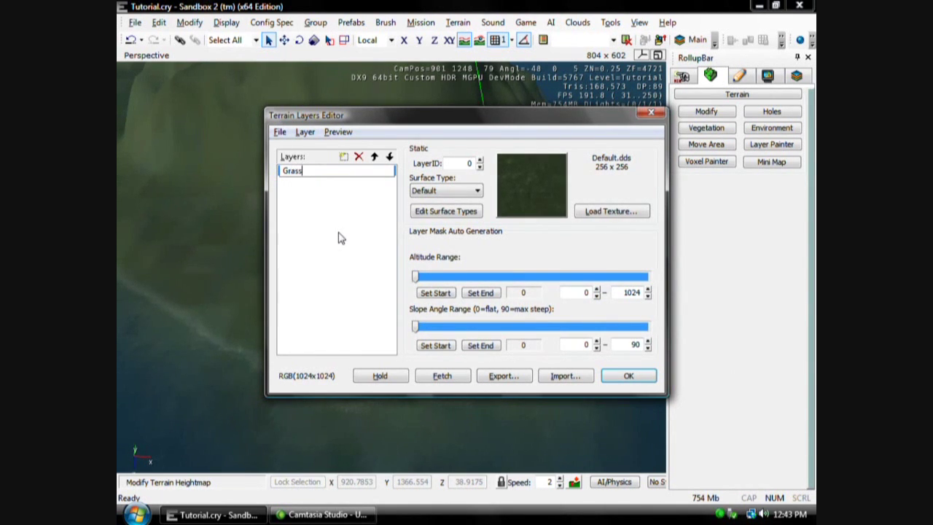
key(Return)
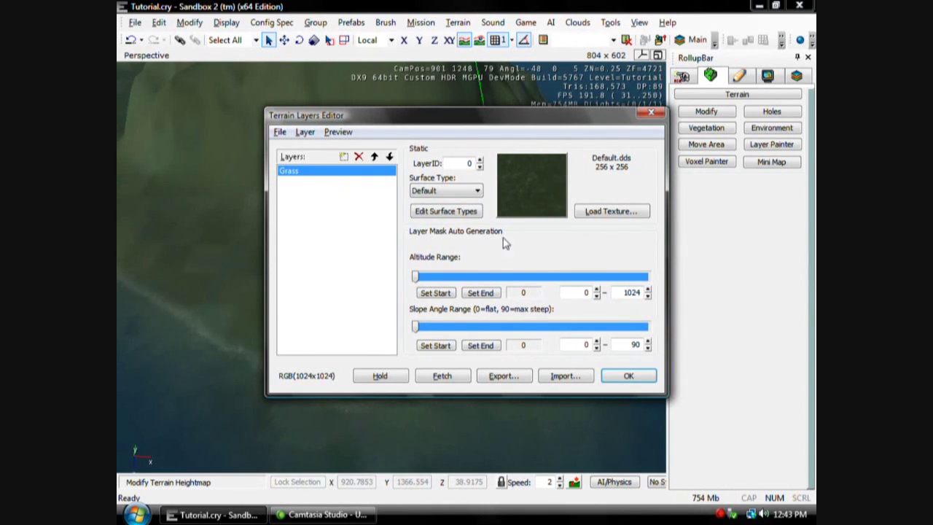
- Load plains_dry_grass.bmp from the terrain textures as the Grass layer's texture
click(599, 212)
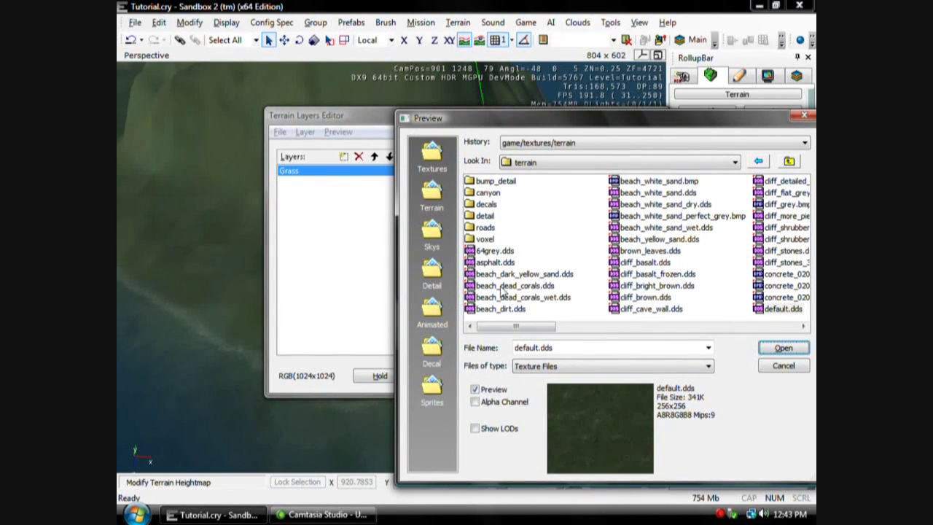
drag(531, 327, 649, 314)
click(659, 251)
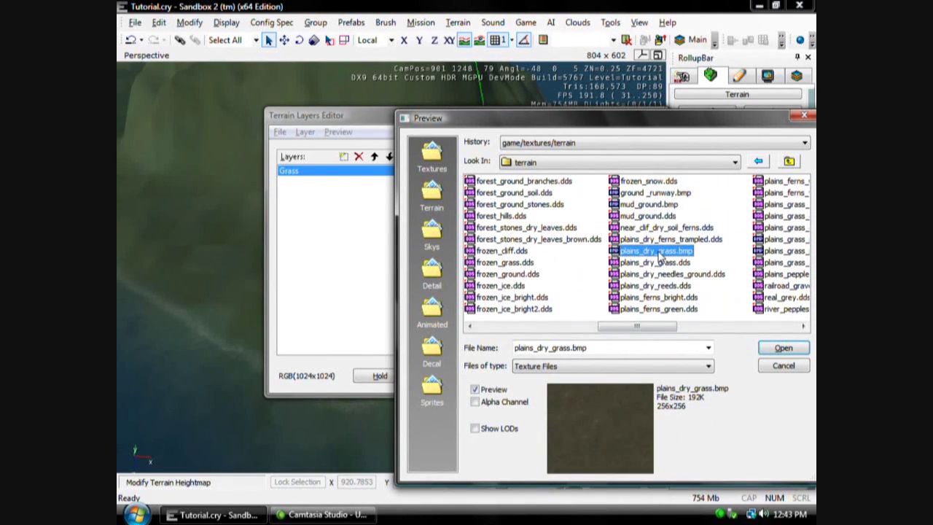
click(783, 349)
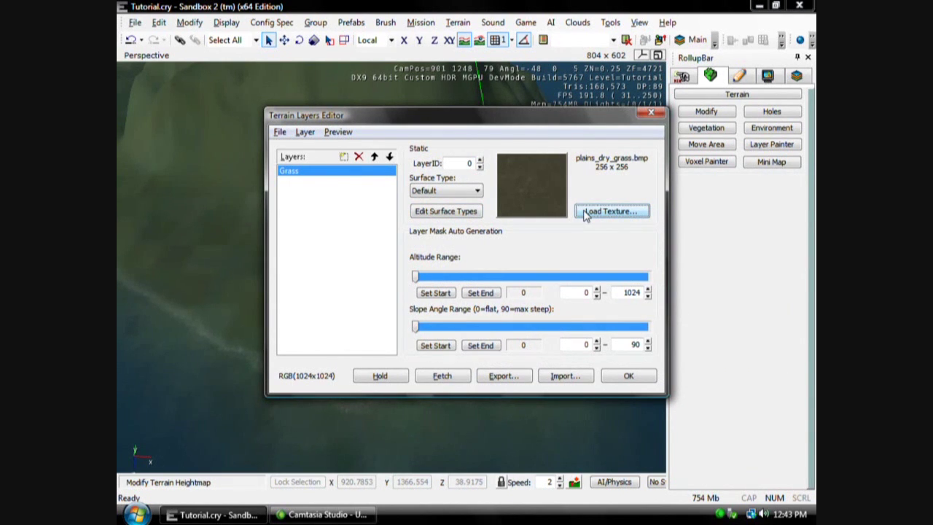
- Rename the Default surface type to Grass
click(433, 215)
double_click(386, 165)
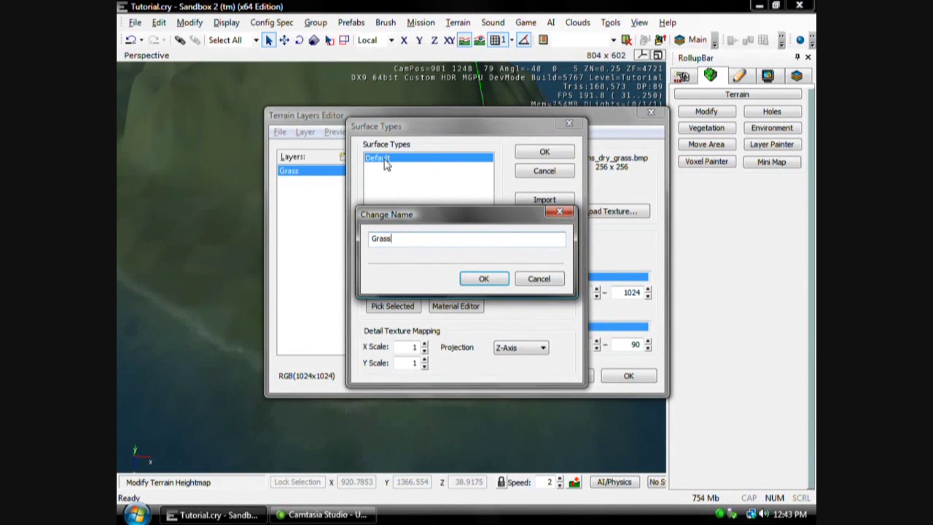
key(Return)
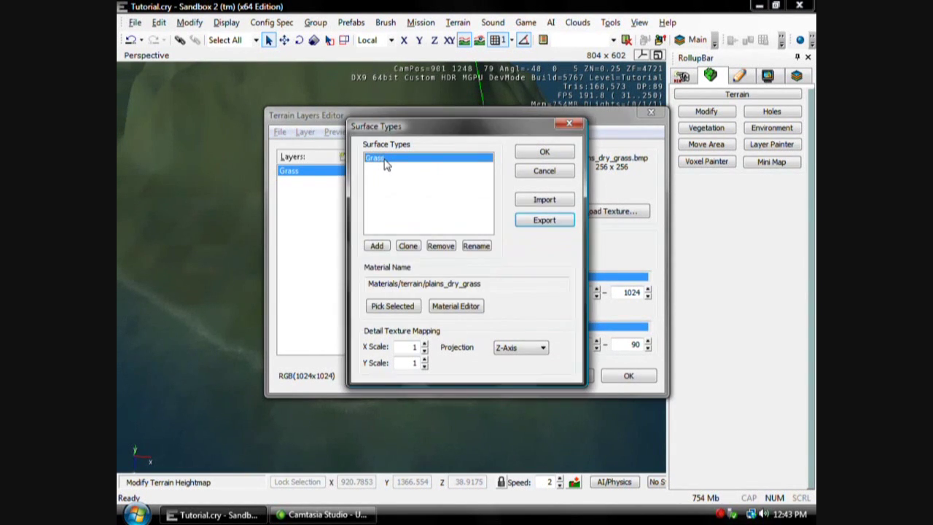
- Find and select the plains_dry_grass material in the terrain folder of the Material Editor's materials library
click(468, 309)
double_click(248, 146)
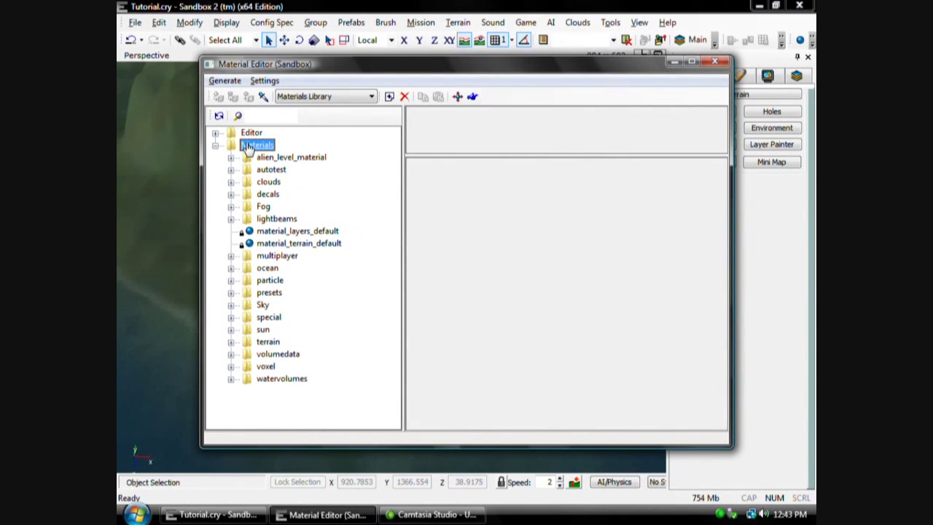
double_click(268, 342)
scroll(292, 234, down, 3)
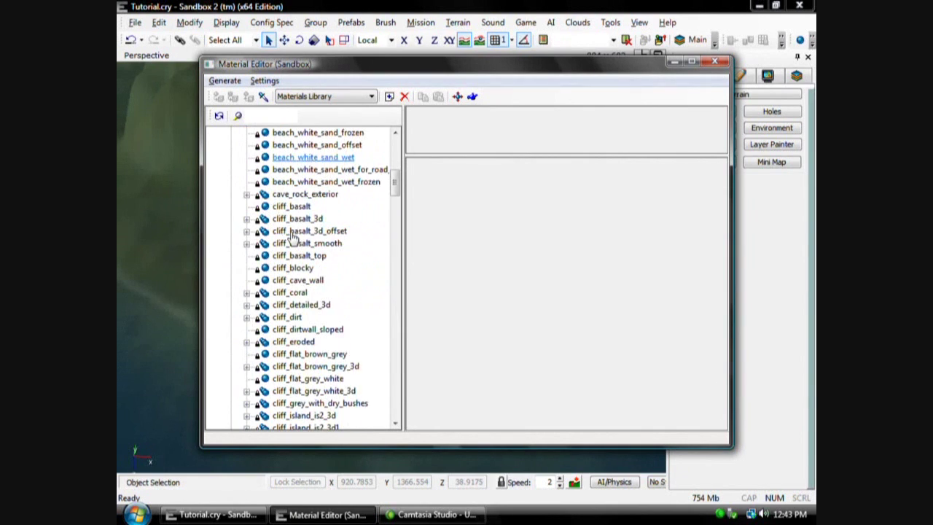
scroll(292, 235, down, 20)
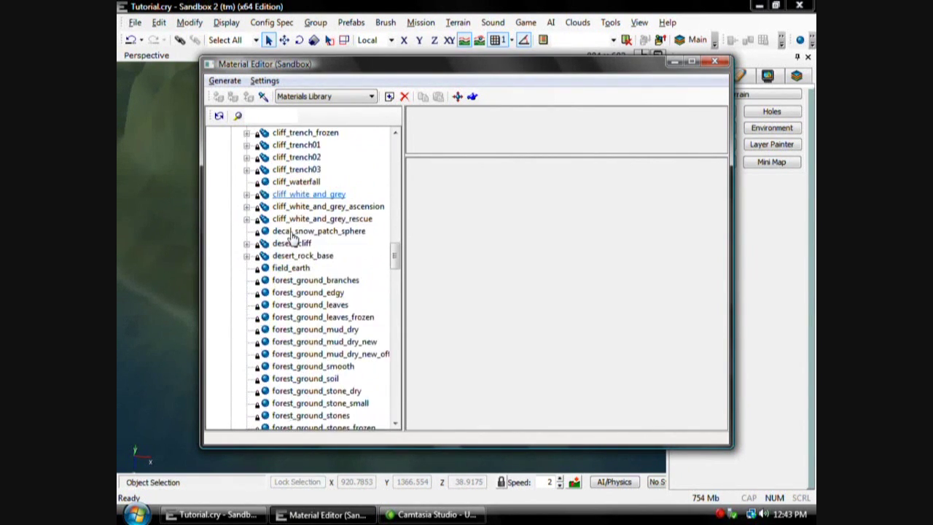
scroll(291, 234, down, 20)
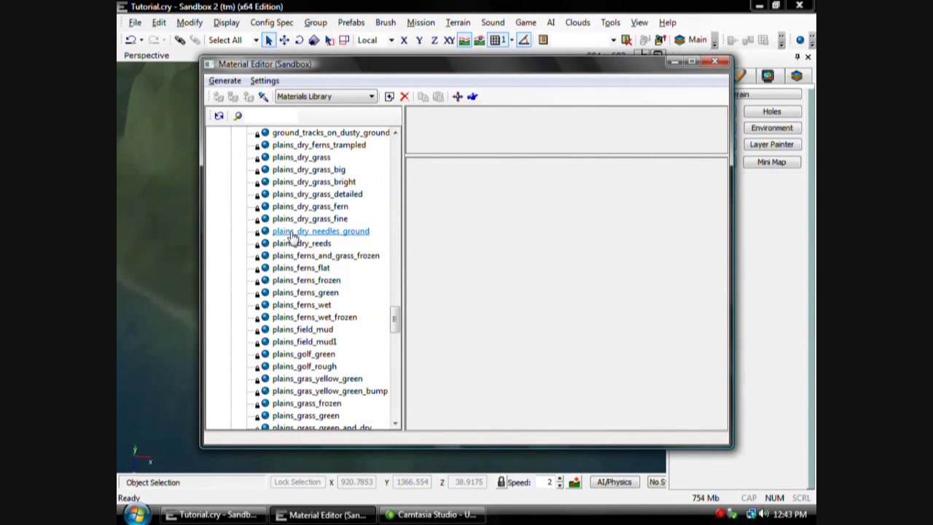
scroll(292, 237, down, 4)
scroll(292, 277, up, 2)
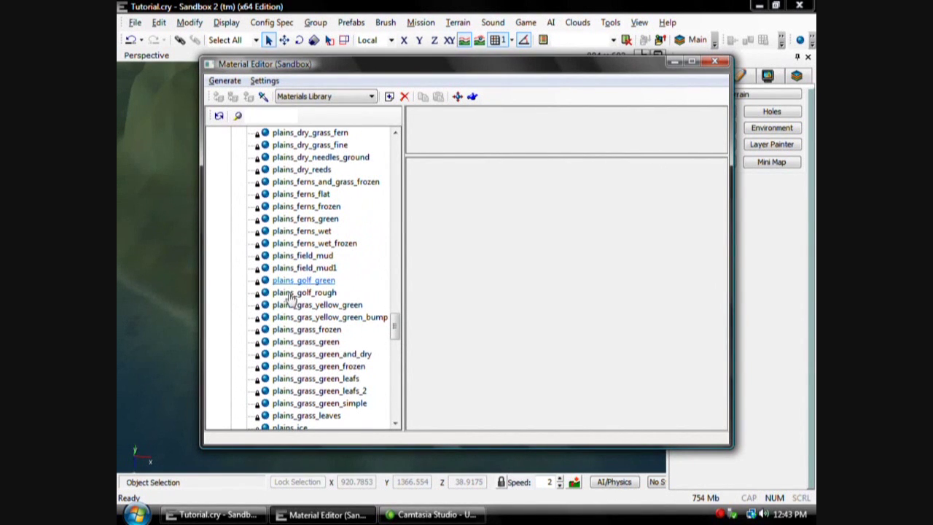
scroll(295, 306, up, 8)
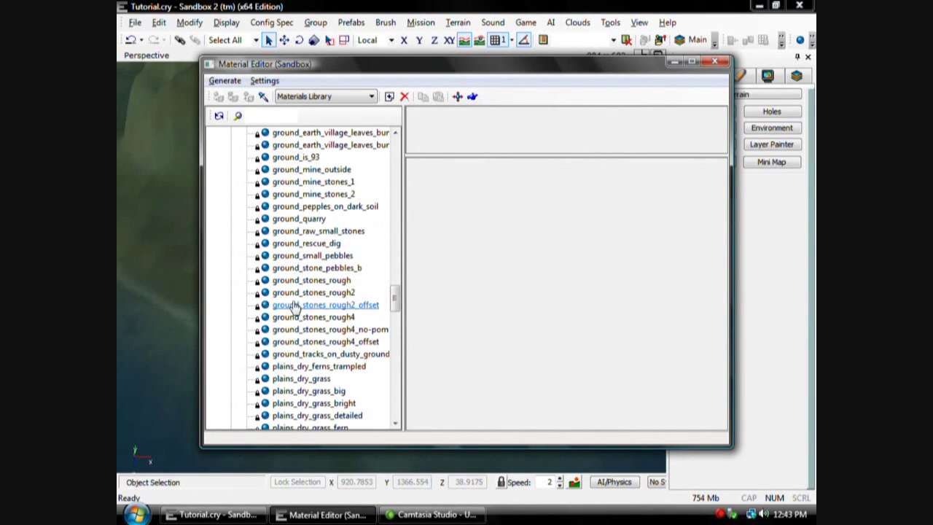
scroll(295, 306, up, 3)
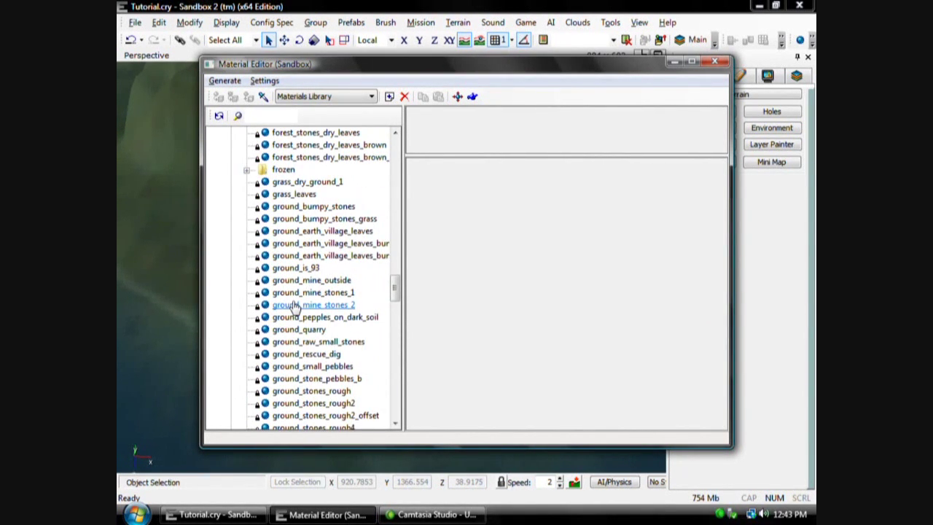
scroll(295, 306, down, 7)
scroll(295, 306, up, 1)
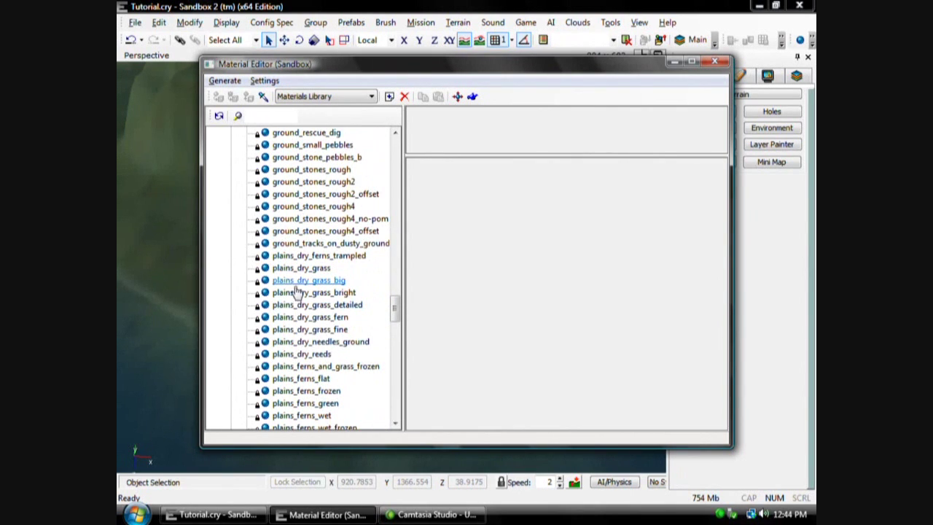
click(299, 267)
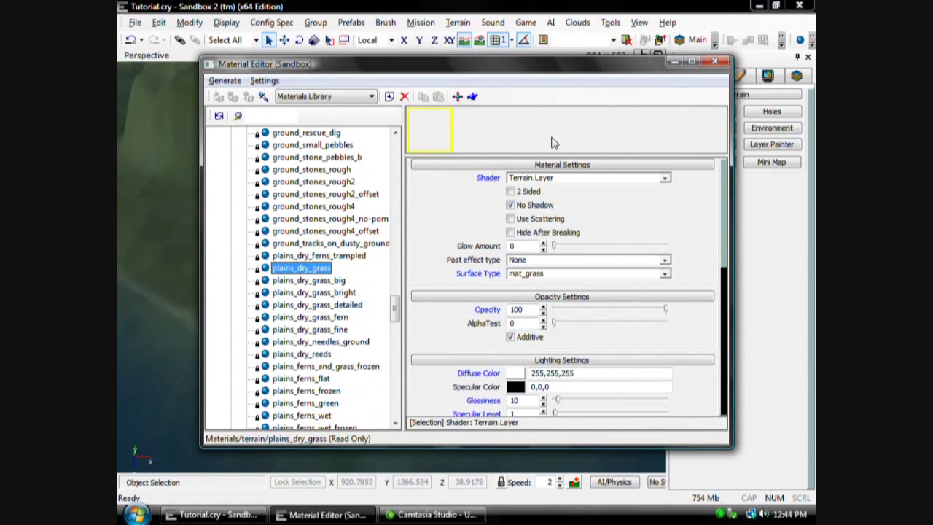
- Assign the selected plains_dry_grass material to the Grass surface type and save the surface types
click(716, 62)
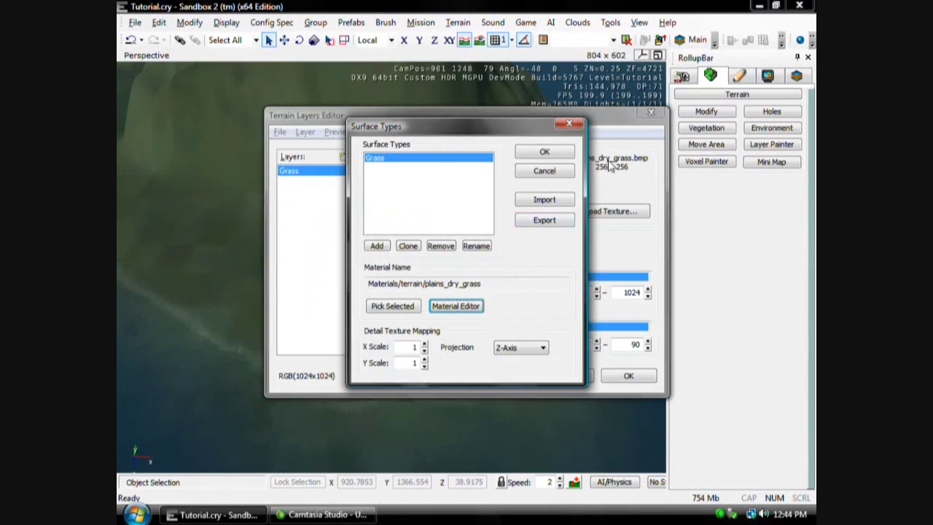
click(394, 309)
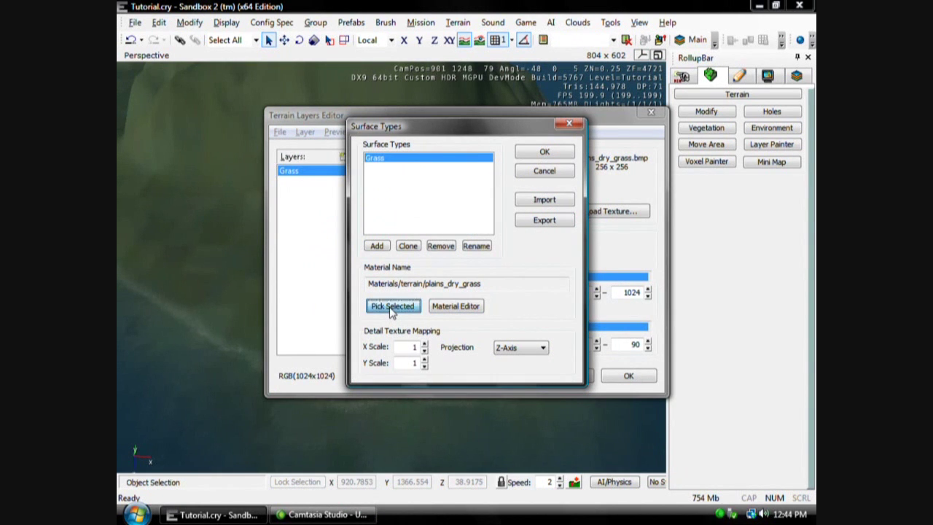
click(543, 152)
- Choose Grass as the Grass layer's surface type, then reopen the surface type settings and leave them without changes
click(456, 191)
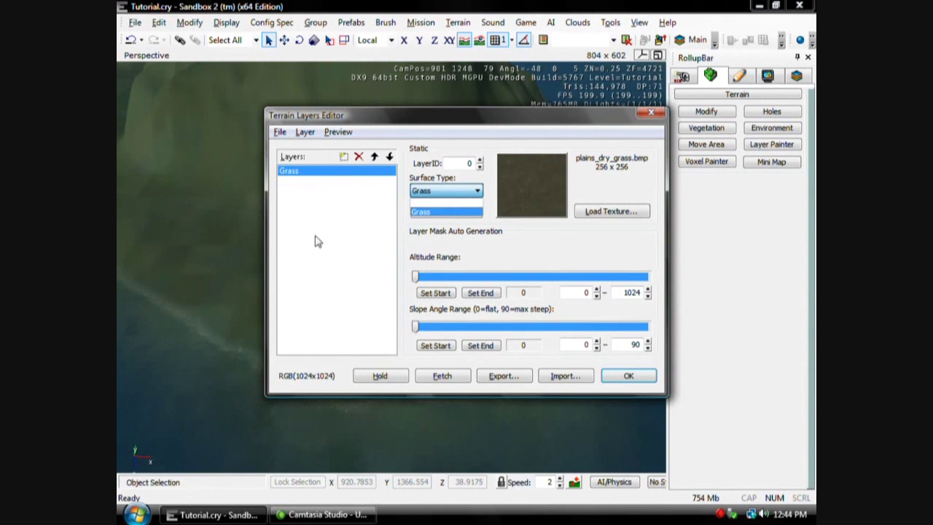
click(441, 196)
click(447, 193)
click(439, 210)
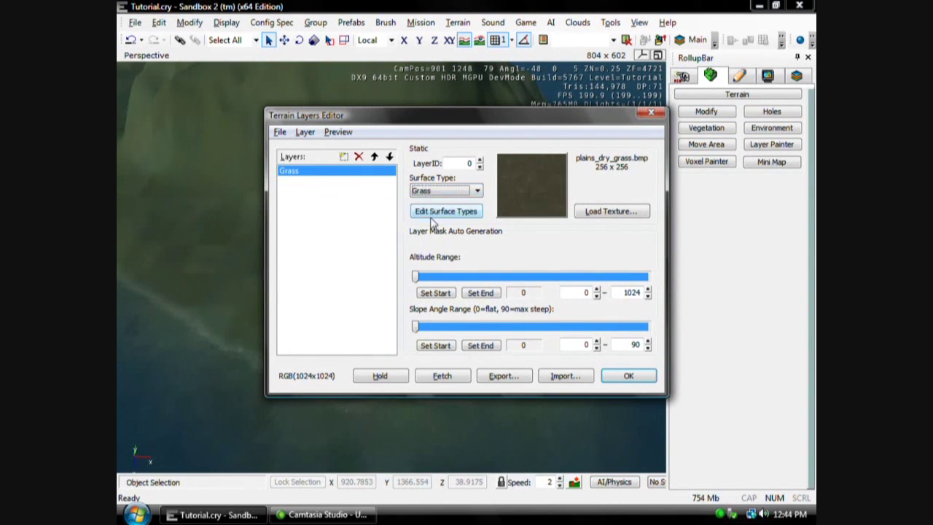
click(434, 215)
click(544, 171)
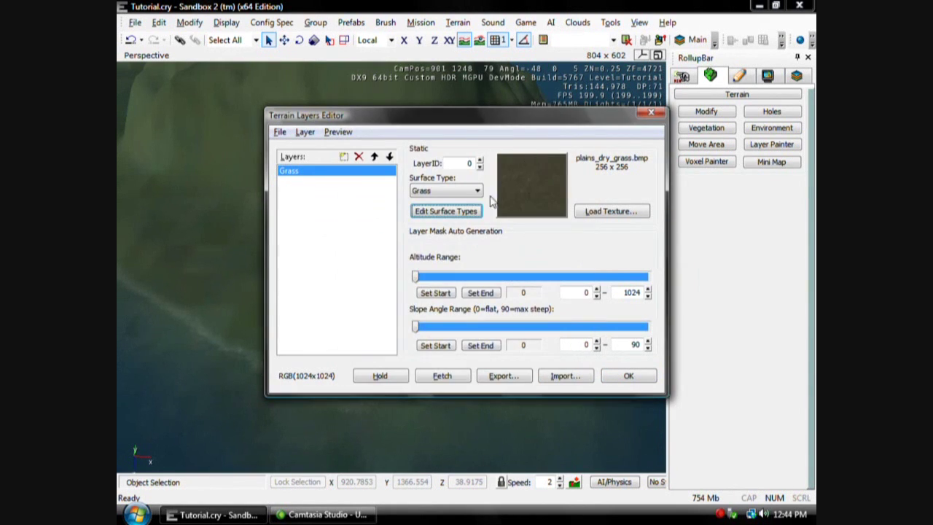
- Keep Grass as the Grass layer's surface type and close the Terrain Layers Editor
click(429, 192)
click(420, 212)
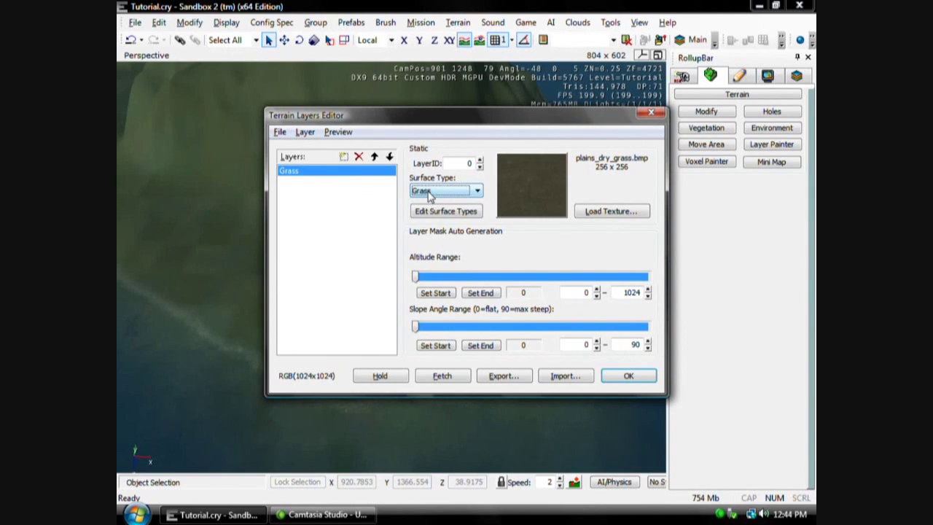
click(626, 377)
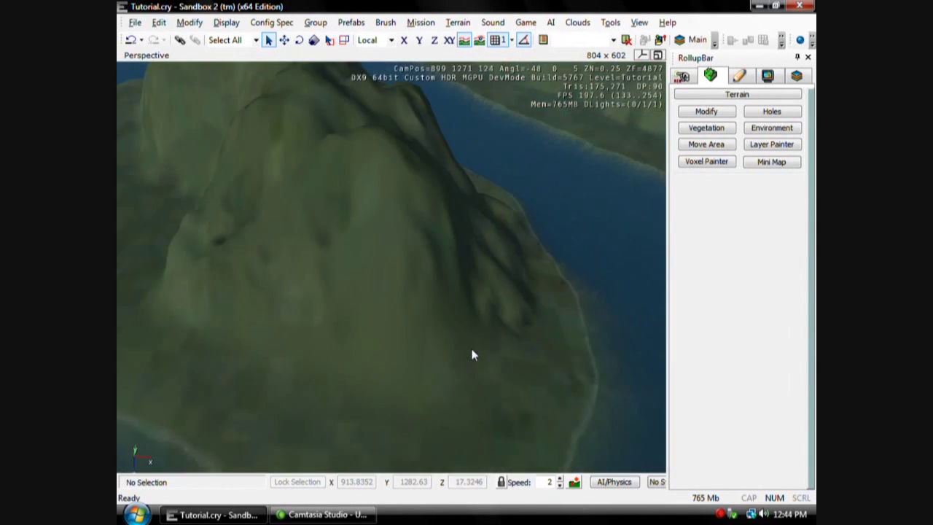
- Examine the island's shoreline and the terrain around the mountain from several viewpoints
mouse_move(472, 349)
right_down()
mouse_move(478, 346)
mouse_move(467, 349)
mouse_move(464, 368)
mouse_move(433, 354)
mouse_move(487, 354)
mouse_move(471, 353)
right_up()
key(w)
key(w)
key(s)
key(w)
key(w)
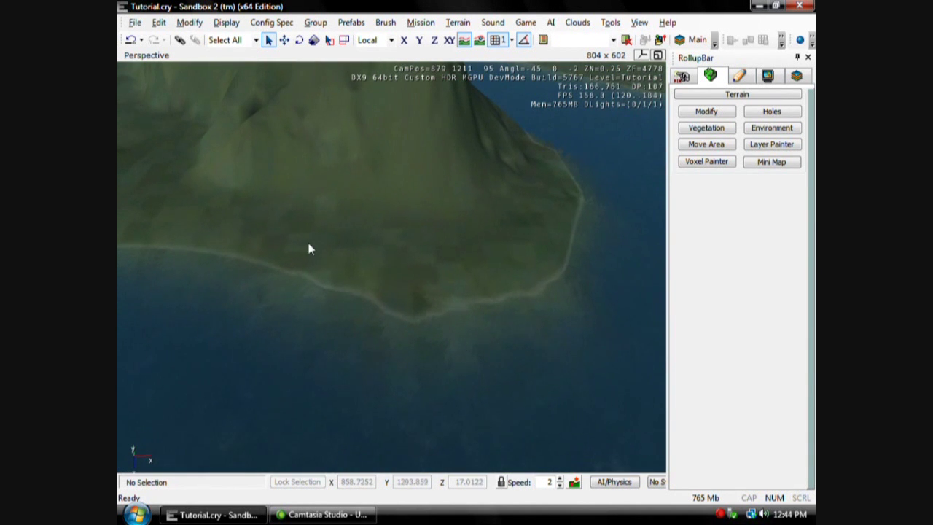
right_drag(177, 246, 317, 152)
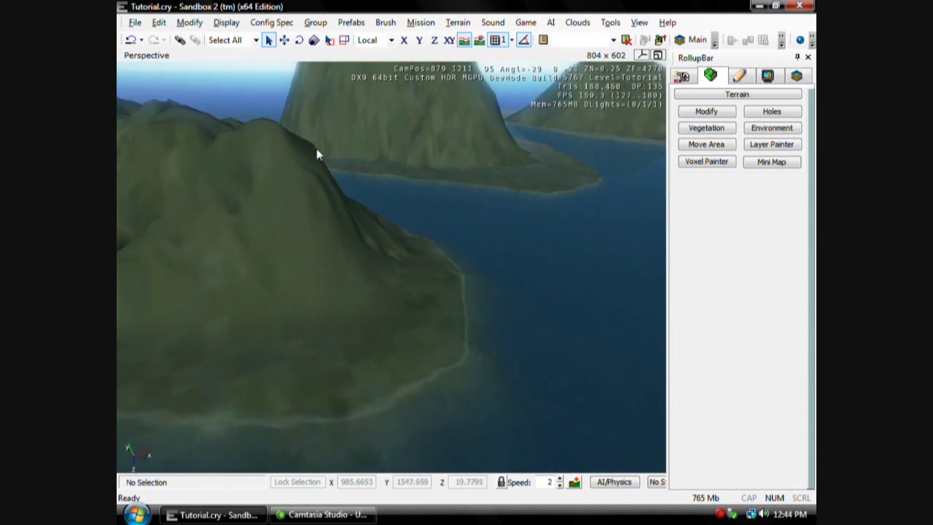
right_drag(562, 161, 562, 178)
key(w)
scroll(561, 177, down, 2)
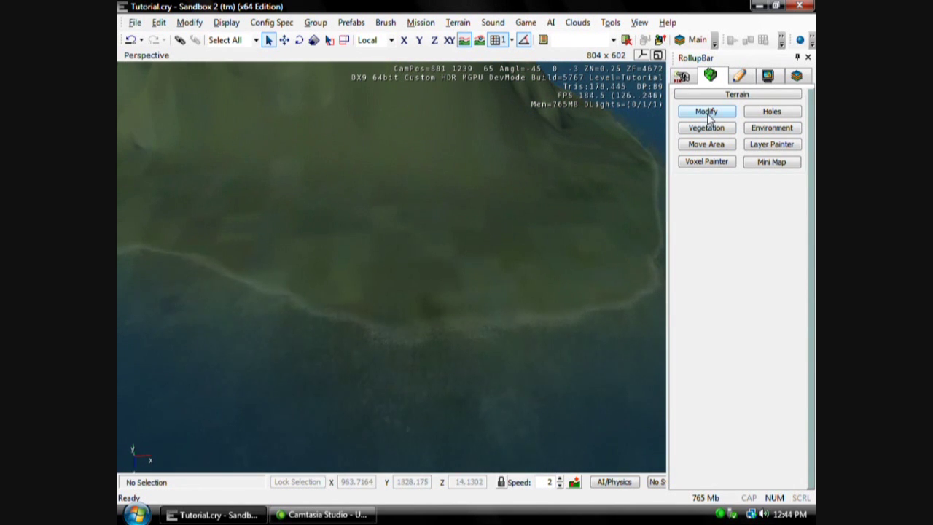
- Reopen the terrain texture layers, add a new layer named Beach and select it
click(457, 22)
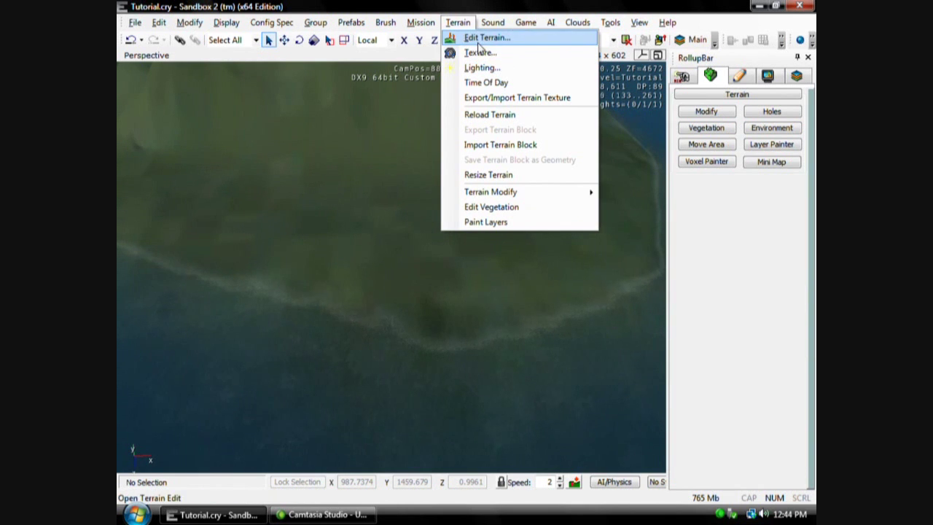
click(479, 54)
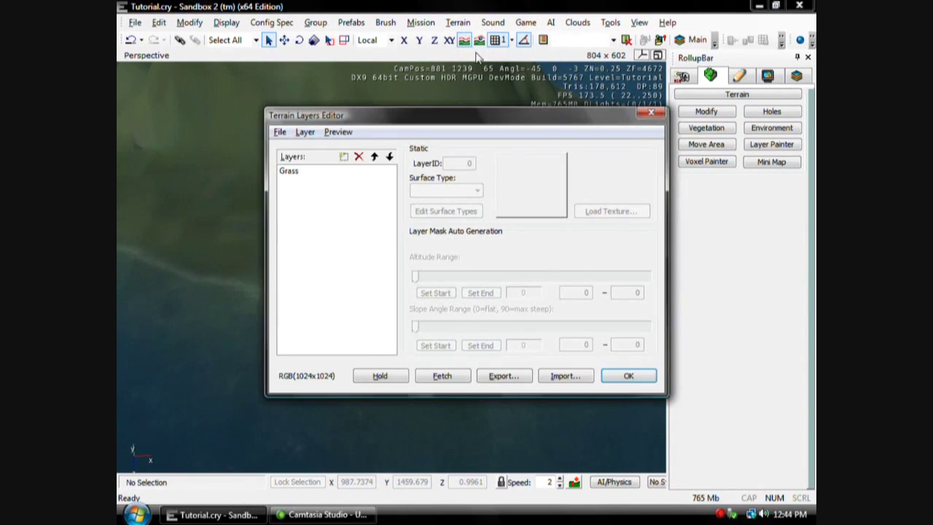
click(344, 157)
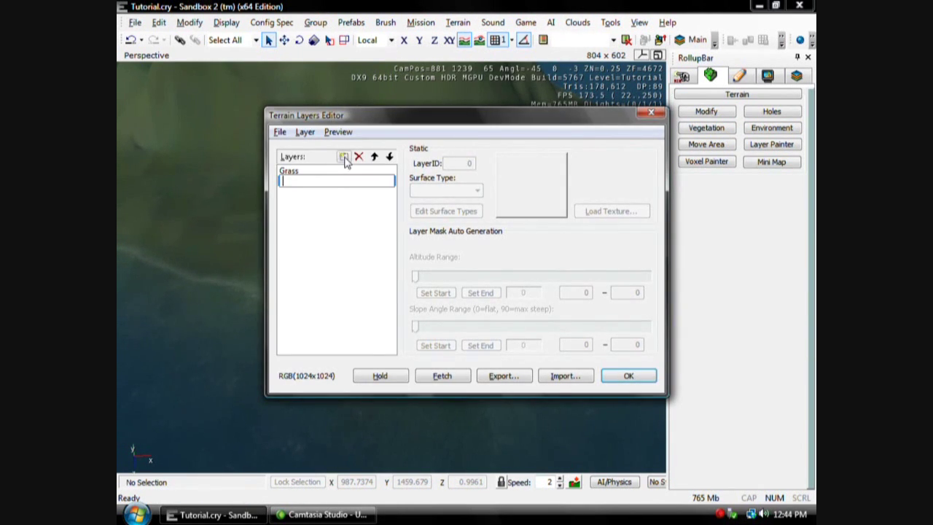
text(Beach)
key(Return)
click(341, 188)
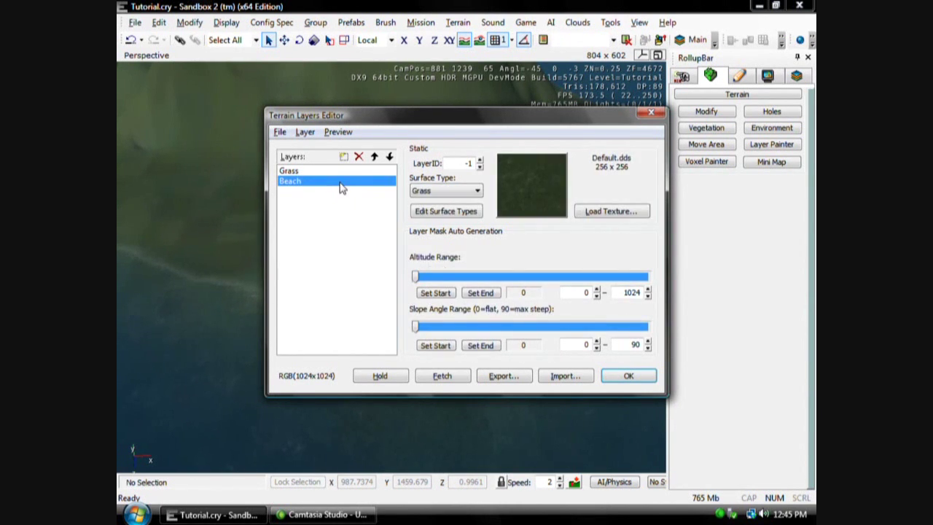
- Load beach_white_sand.dds from the terrain textures folder as the Beach layer's texture
click(595, 215)
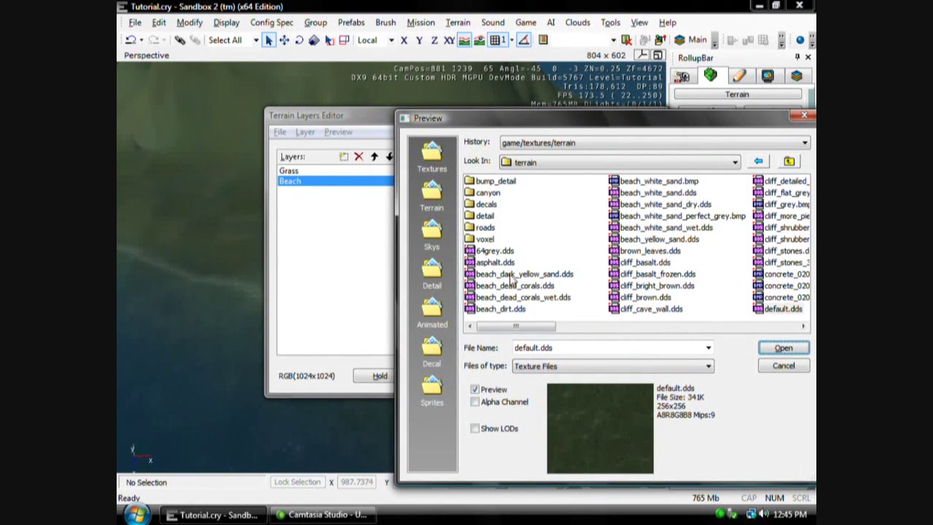
click(644, 182)
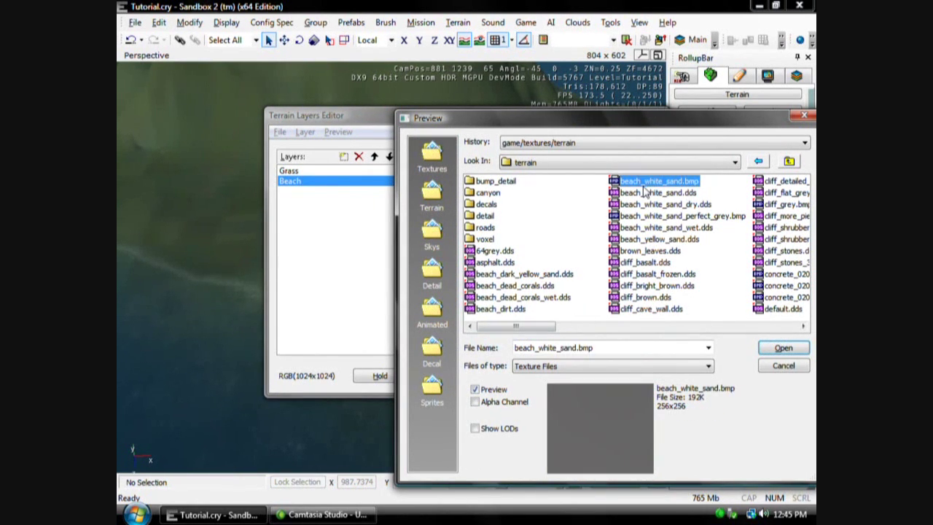
click(644, 193)
click(777, 349)
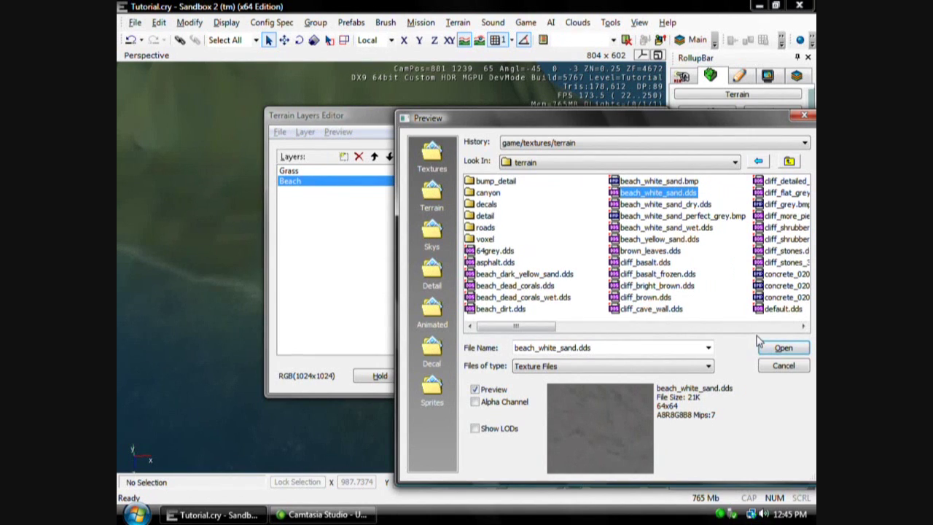
- Add a new surface type in the surface type settings and name it Beach
click(437, 213)
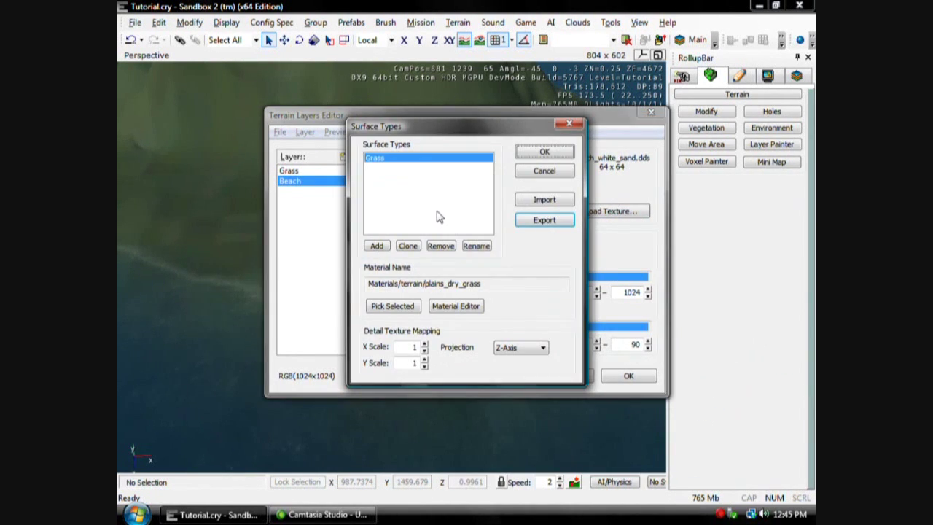
click(454, 307)
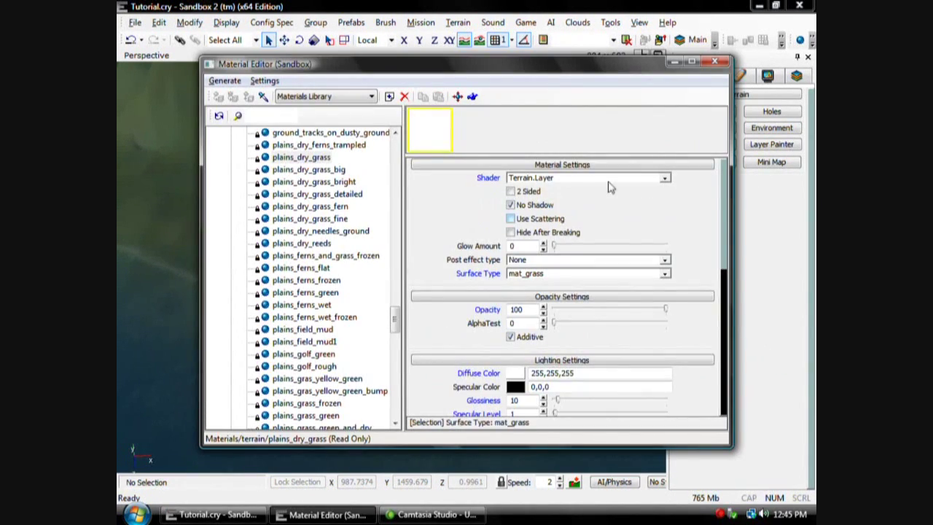
click(716, 62)
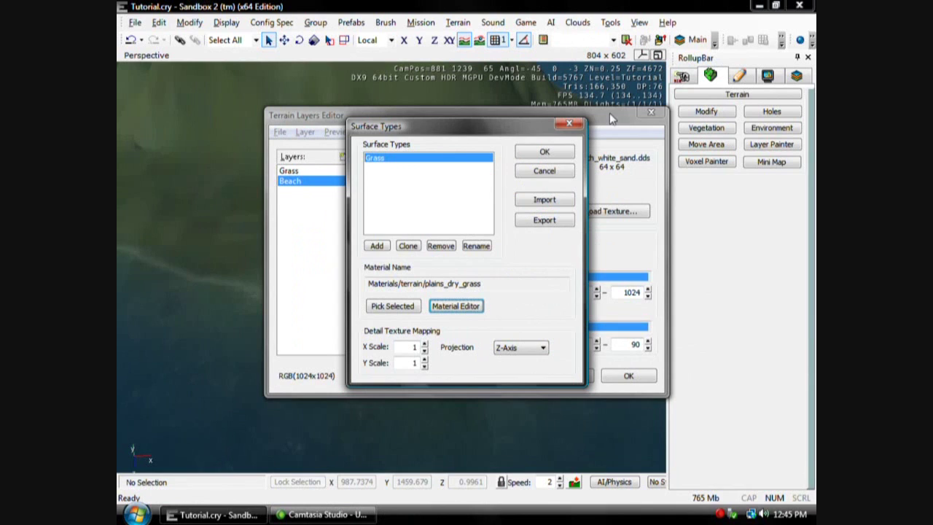
click(377, 247)
double_click(388, 169)
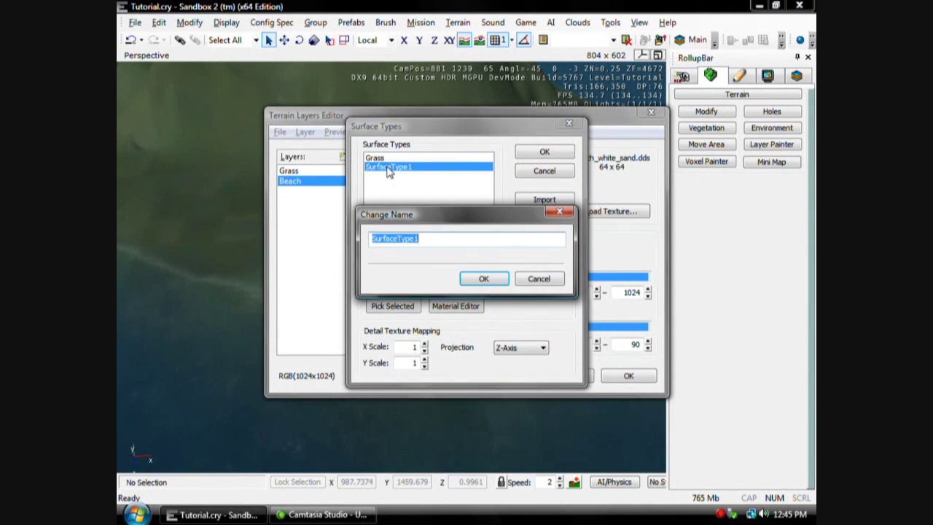
text(Beach)
key(Return)
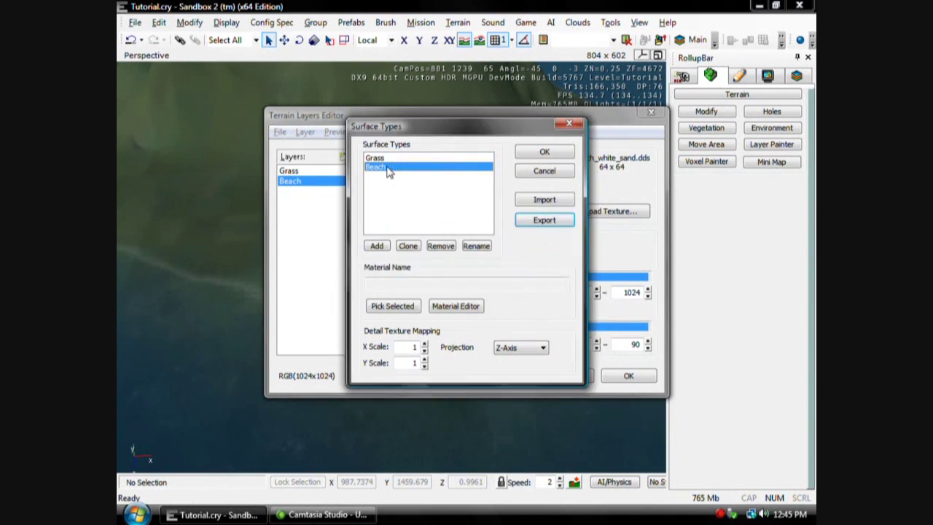
- Find and select the beach_white_sand material in the terrain folder of the Material Editor's library
click(447, 306)
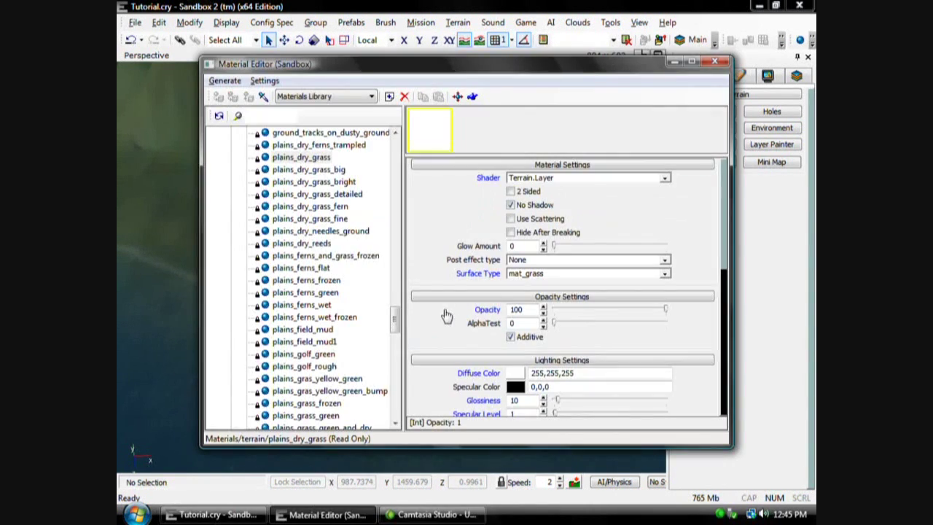
scroll(262, 222, up, 15)
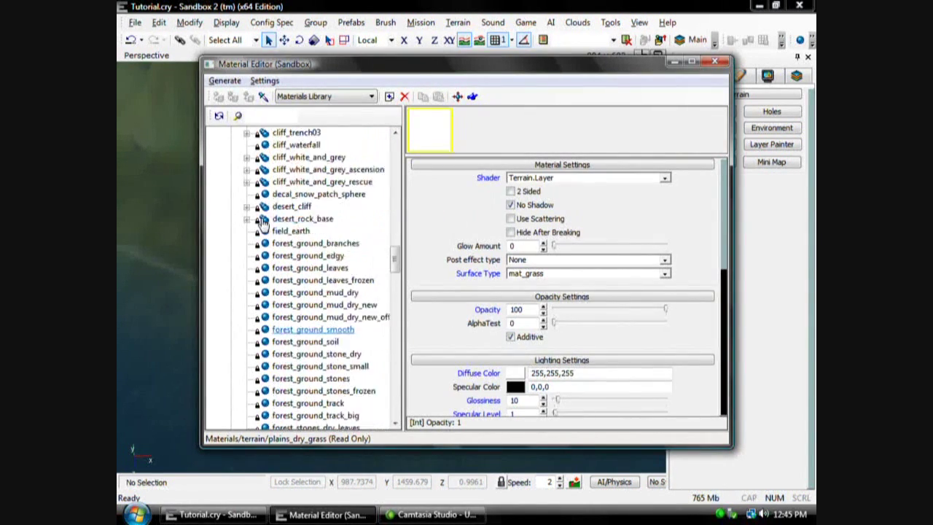
scroll(263, 222, up, 10)
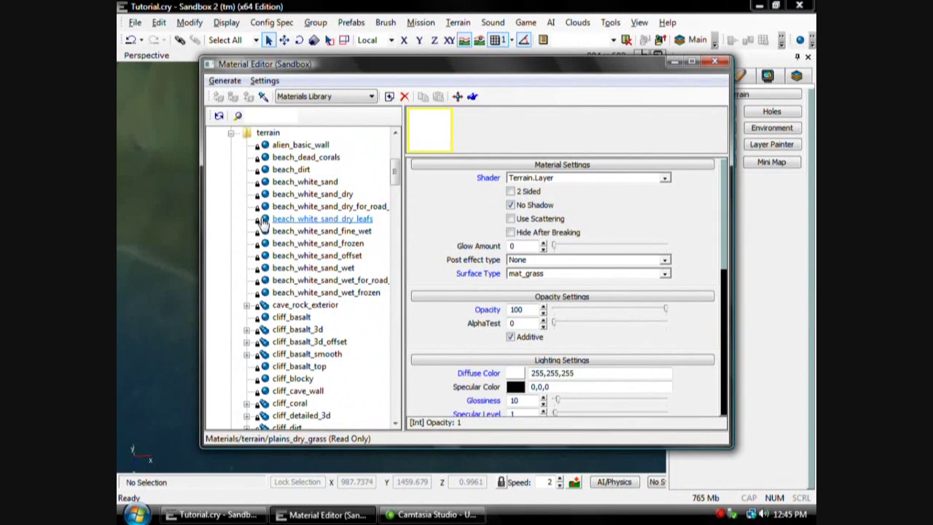
scroll(262, 222, up, 1)
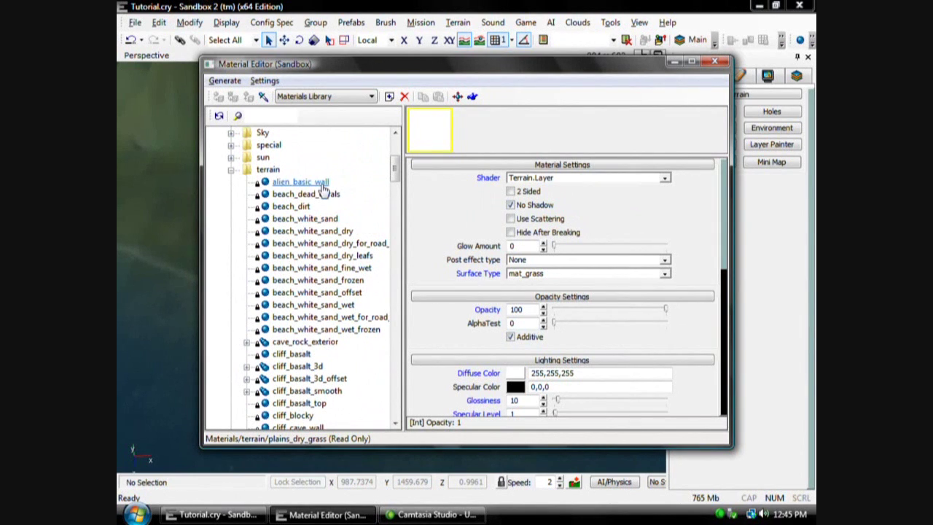
click(310, 219)
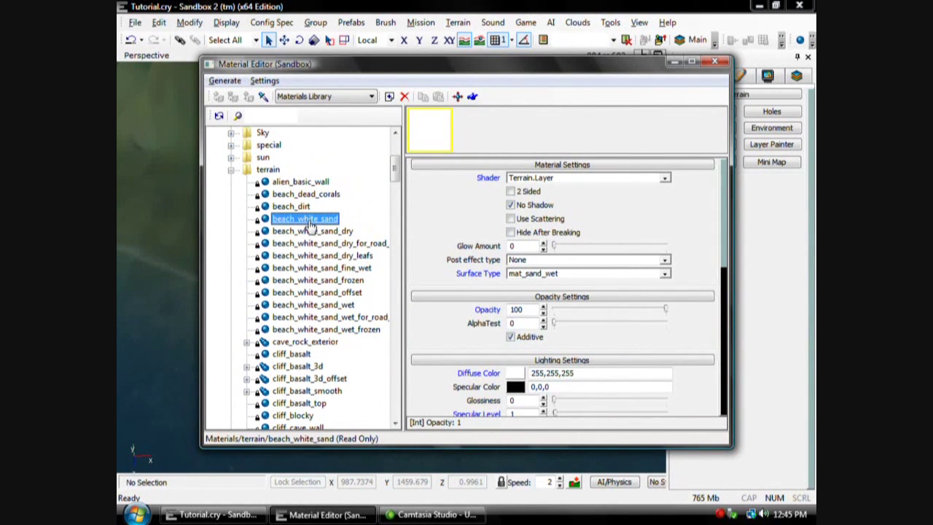
- Assign the selected beach_white_sand material to the Beach surface type, save the surface types and close the layers editor
click(716, 62)
click(393, 307)
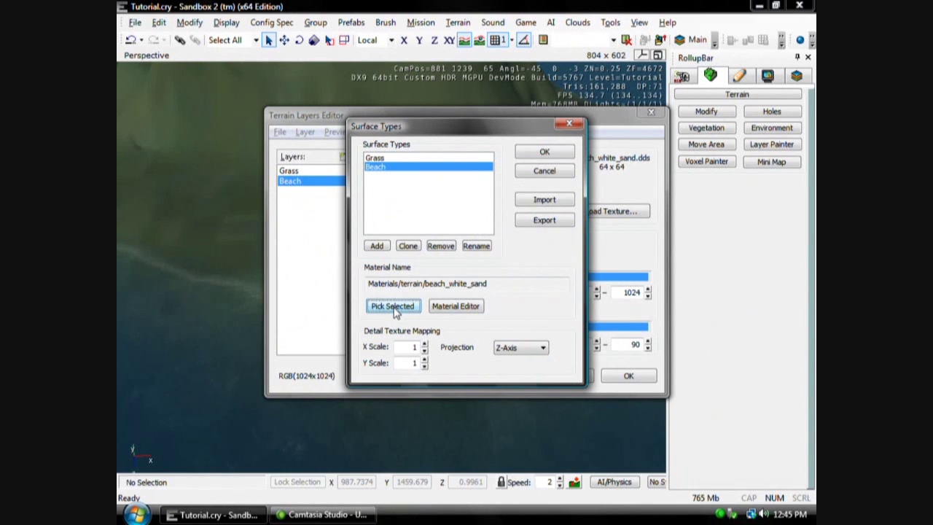
click(570, 153)
click(627, 376)
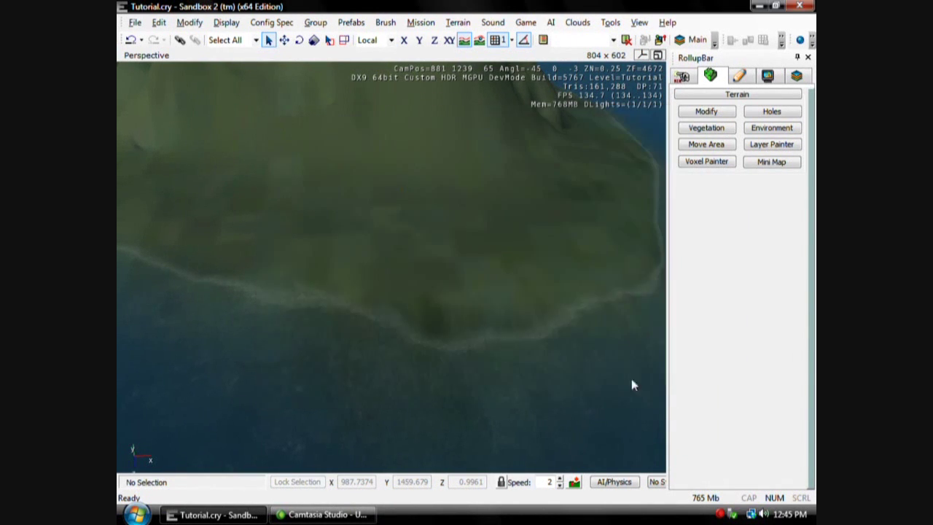
- Open the Layer Painter with the Beach layer selected and set the brush radius to about 5.62
scroll(401, 295, up, 3)
right_drag(400, 292, 400, 292)
key(d)
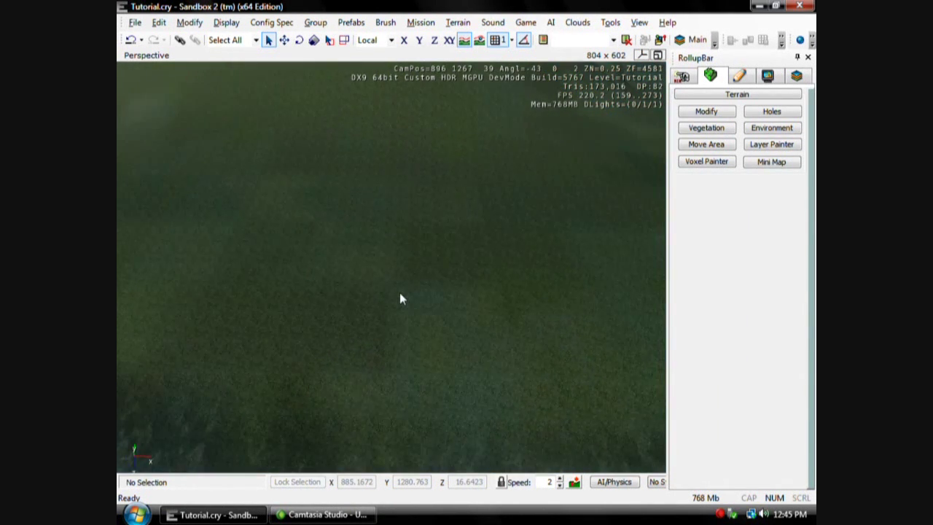
scroll(400, 292, down, 3)
scroll(400, 293, up, 3)
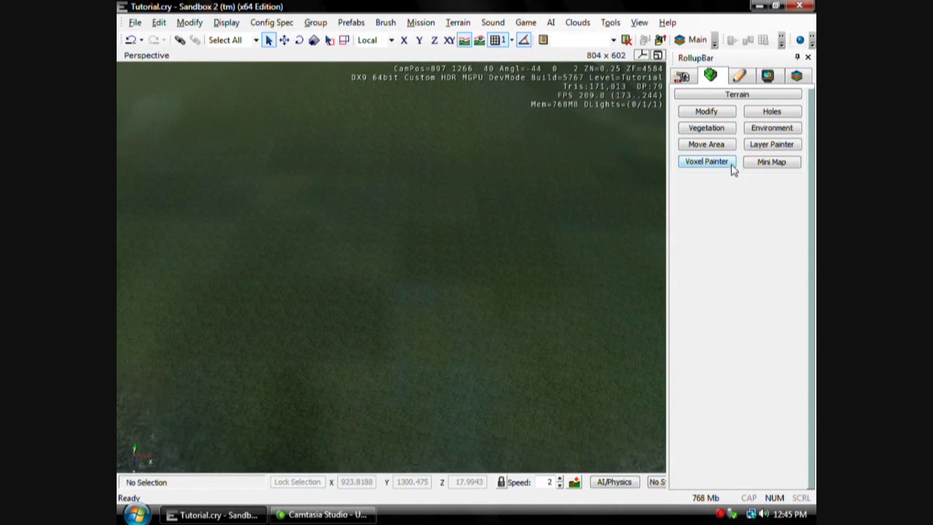
click(766, 144)
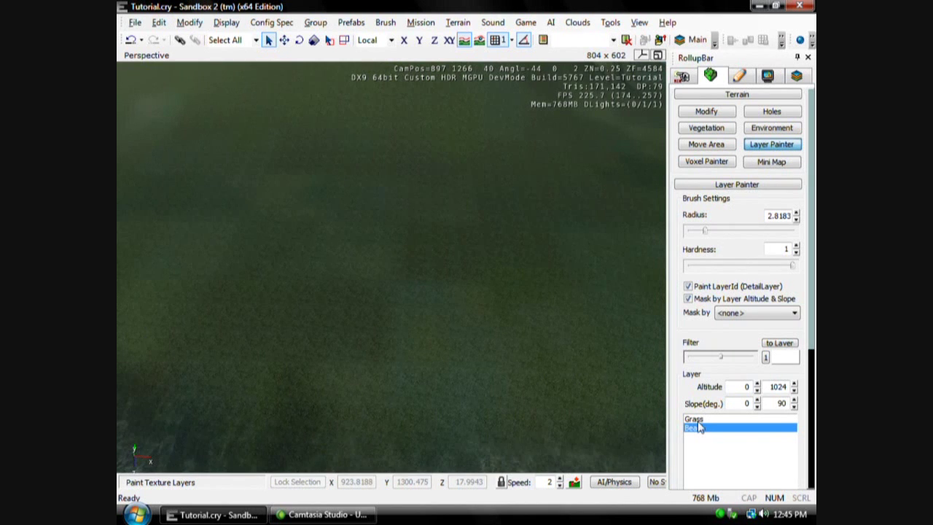
scroll(546, 357, down, 2)
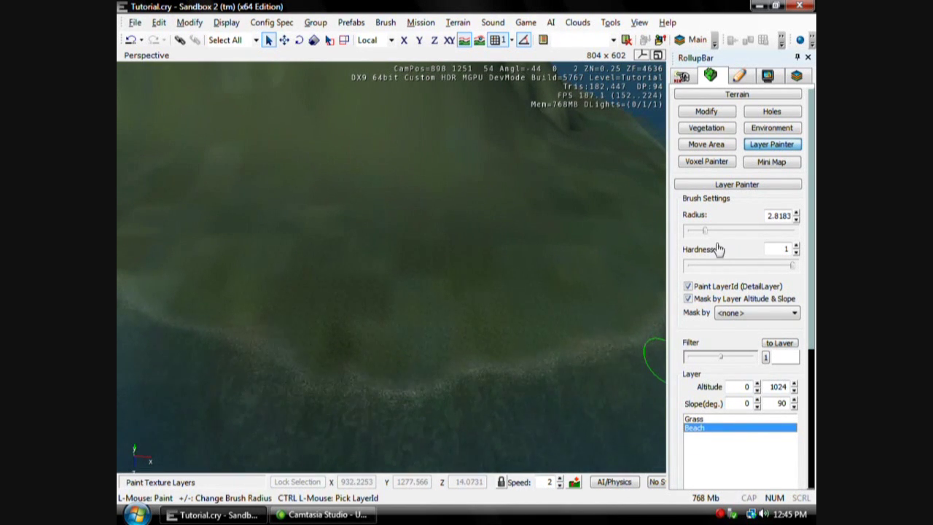
drag(704, 230, 714, 231)
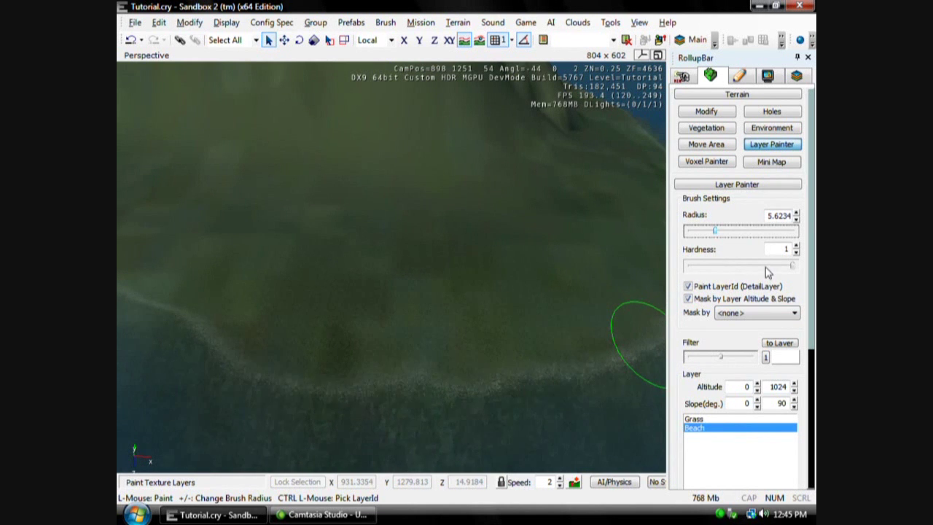
- Paint the Beach layer along the island's shoreline in front of the mountain
drag(445, 376, 337, 369)
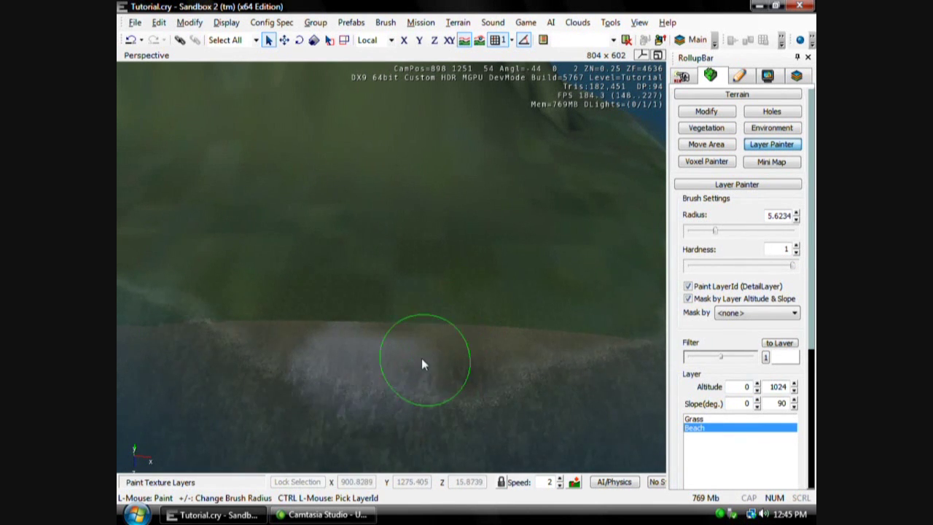
drag(422, 358, 254, 331)
right_drag(306, 325, 400, 327)
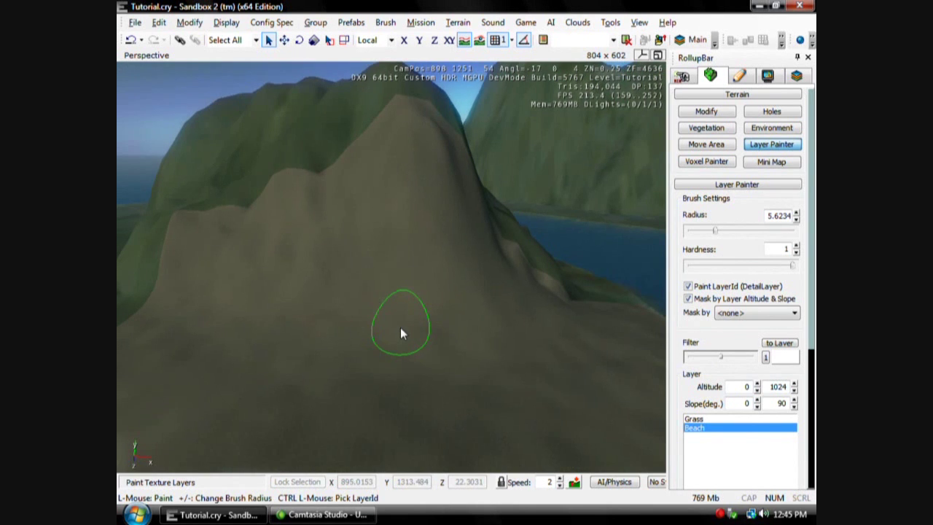
right_drag(356, 389, 354, 389)
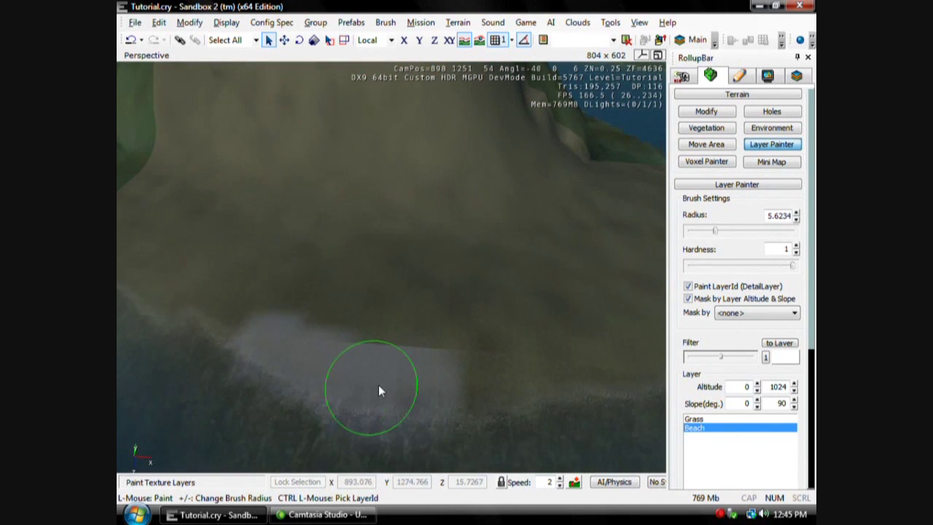
- Select the Grass layer for painting and set its filter color to green with RGB 128, 174, 125
click(696, 419)
click(789, 357)
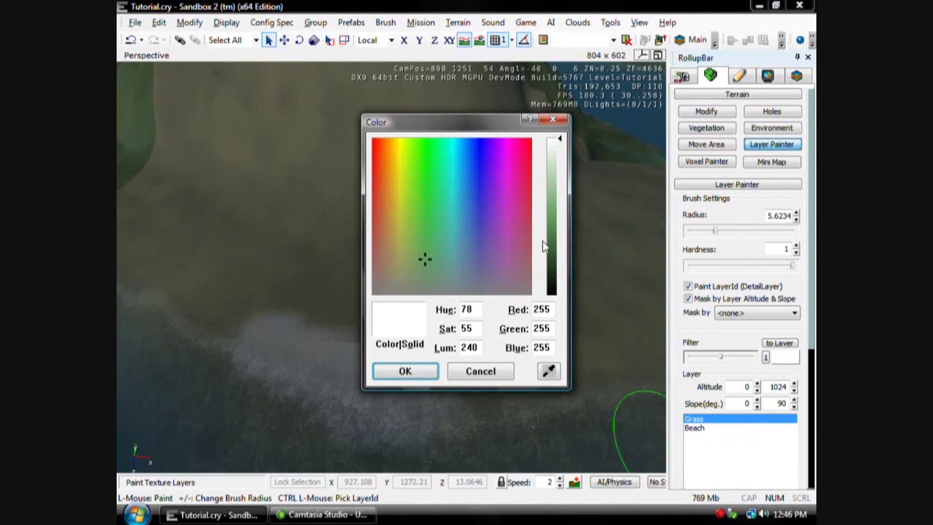
click(552, 204)
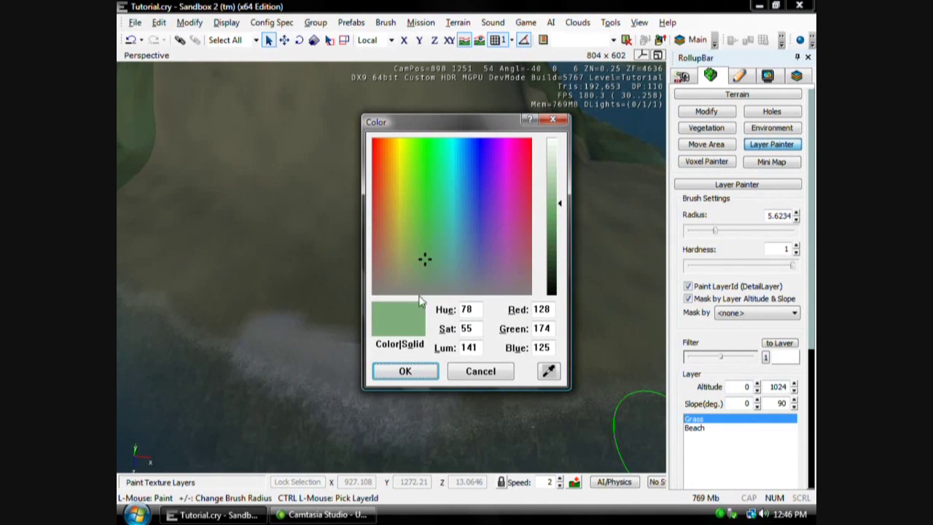
click(410, 372)
- Apply the green filter color and paint the Grass layer over the flat land between the mountain and the shoreline
mouse_move(396, 271)
mouse_down()
mouse_move(458, 282)
mouse_move(305, 270)
mouse_move(319, 297)
mouse_move(430, 340)
mouse_move(591, 292)
mouse_move(499, 304)
mouse_move(267, 270)
mouse_move(235, 303)
mouse_move(204, 279)
mouse_move(537, 282)
mouse_move(489, 234)
mouse_move(285, 231)
mouse_move(216, 221)
mouse_move(161, 195)
mouse_move(316, 202)
mouse_move(443, 225)
mouse_move(369, 197)
mouse_move(647, 300)
mouse_move(519, 354)
mouse_up()
key(s)
key(d)
right_drag(530, 255, 437, 255)
mouse_move(423, 237)
mouse_down()
mouse_move(464, 241)
mouse_move(475, 229)
mouse_move(450, 247)
mouse_up()
key(a)
mouse_move(450, 246)
right_down()
mouse_move(470, 246)
mouse_move(423, 249)
right_up()
mouse_move(425, 253)
mouse_down()
mouse_move(367, 221)
mouse_move(346, 222)
mouse_up()
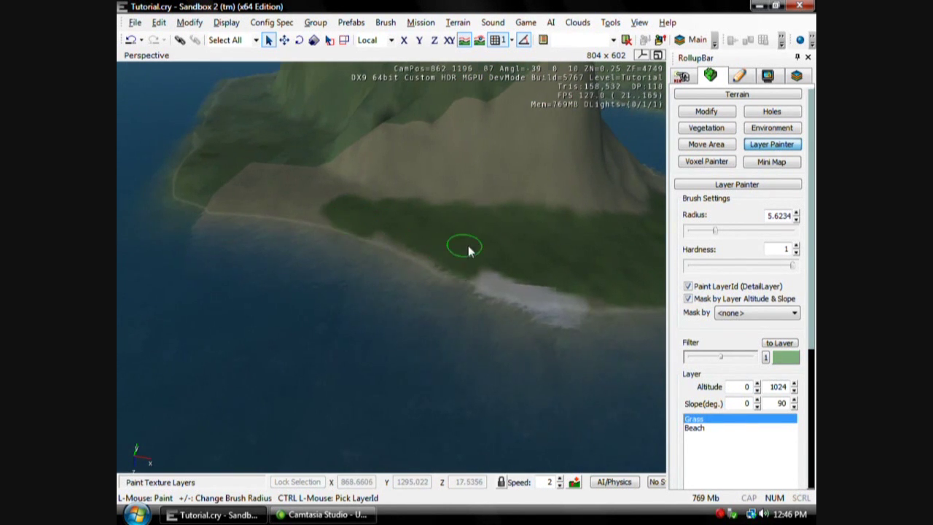
scroll(467, 248, up, 5)
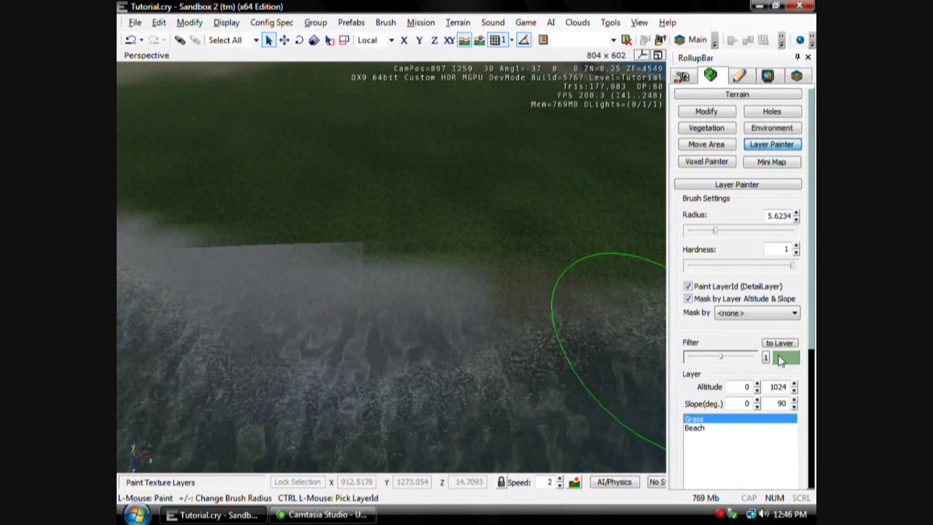
click(780, 358)
click(480, 371)
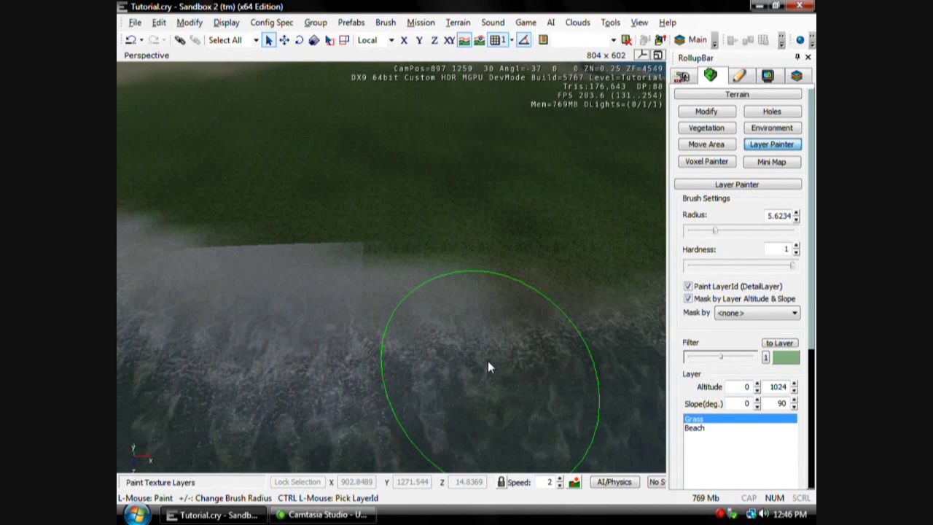
- Select the Beach layer and paint it along the shoreline in front of the grass, around the curve of the island
click(696, 428)
scroll(389, 334, down, 3)
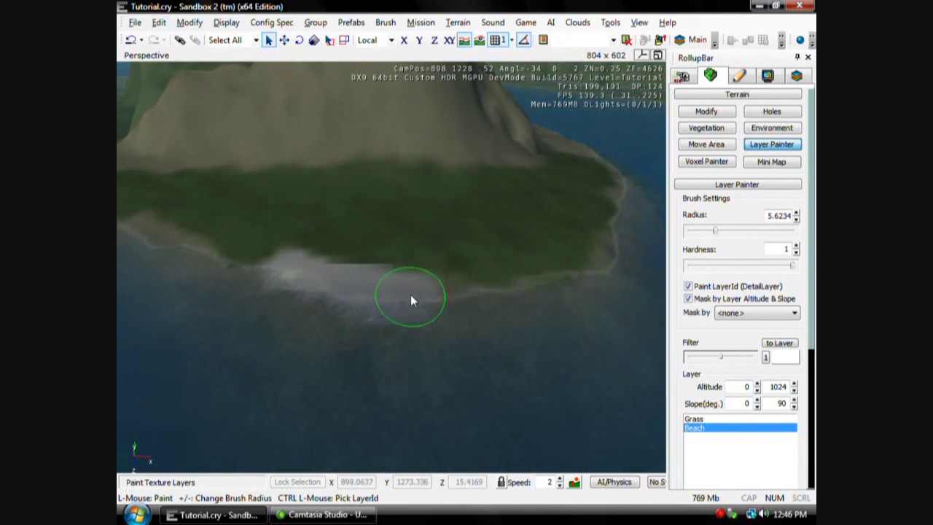
drag(412, 300, 510, 289)
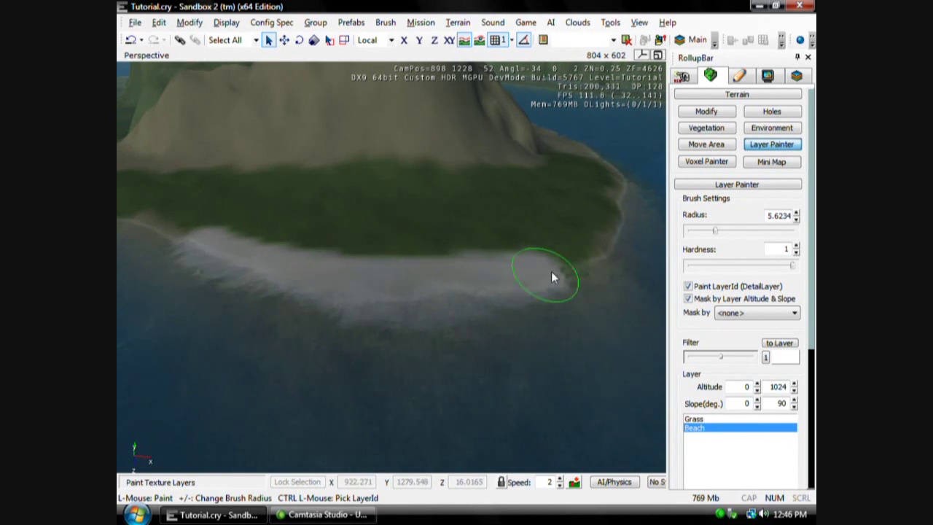
drag(551, 277, 589, 252)
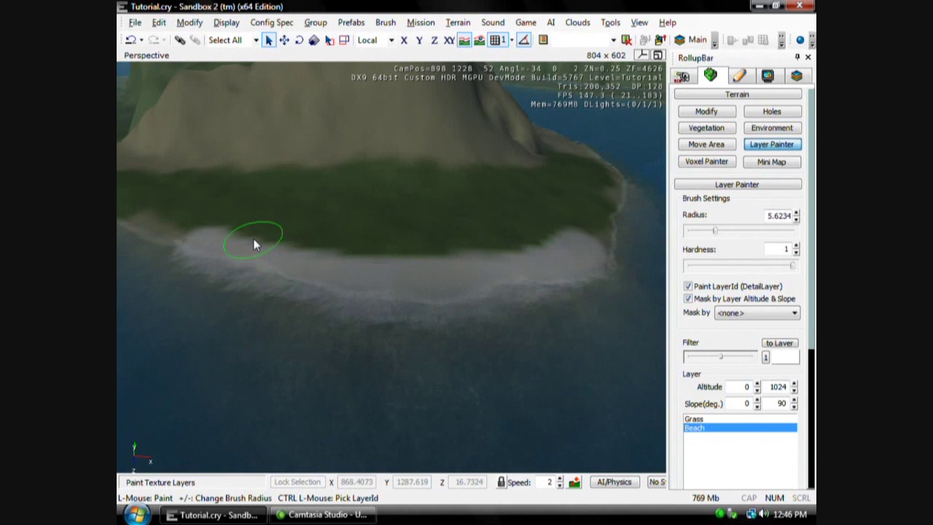
- Examine the painted beach strip and its transitions to the grass and water from near and far
scroll(404, 299, up, 5)
right_drag(412, 294, 396, 304)
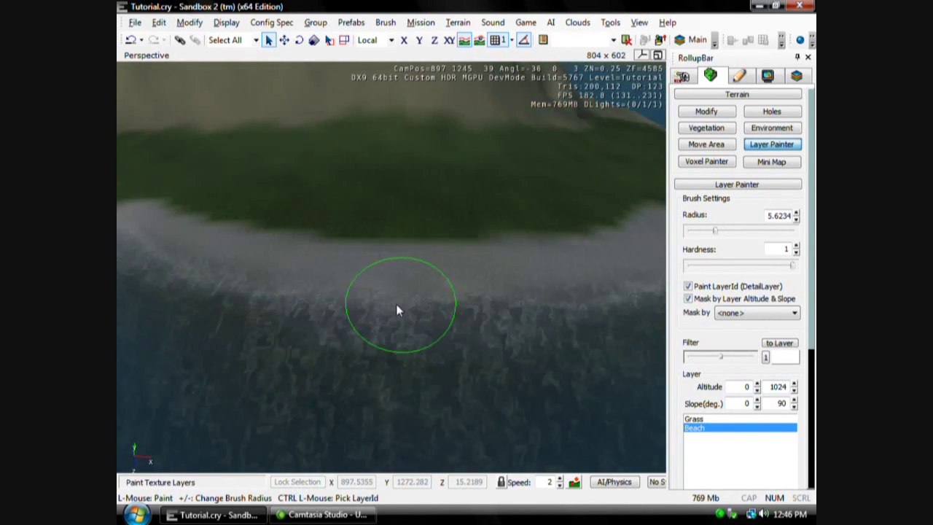
scroll(398, 302, down, 2)
scroll(402, 299, down, 3)
scroll(402, 299, up, 4)
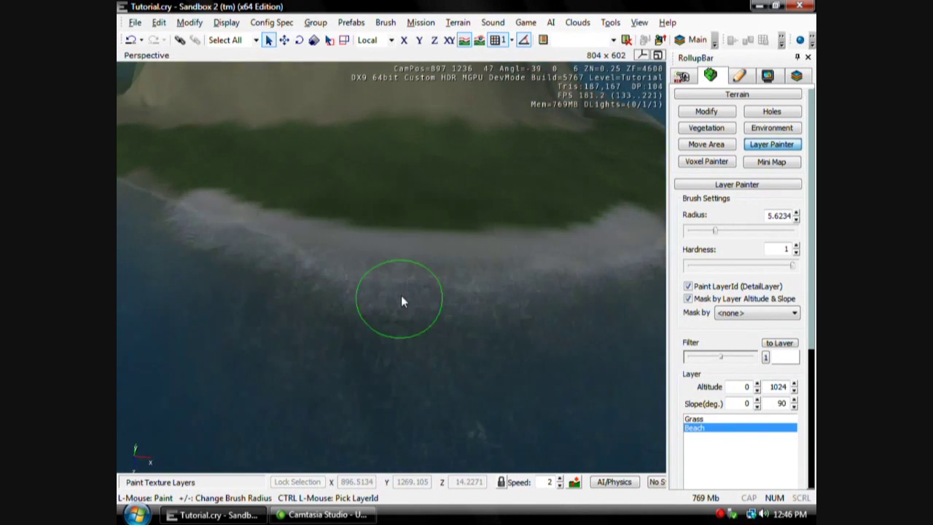
right_drag(401, 295, 398, 296)
scroll(398, 296, down, 3)
scroll(398, 295, up, 3)
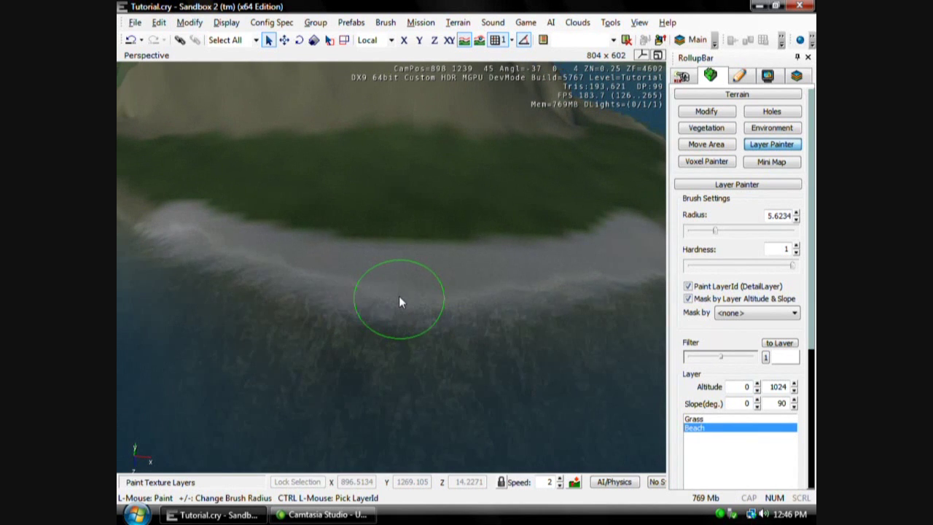
- Generate the terrain surface texture at 16384 x 16384
click(135, 23)
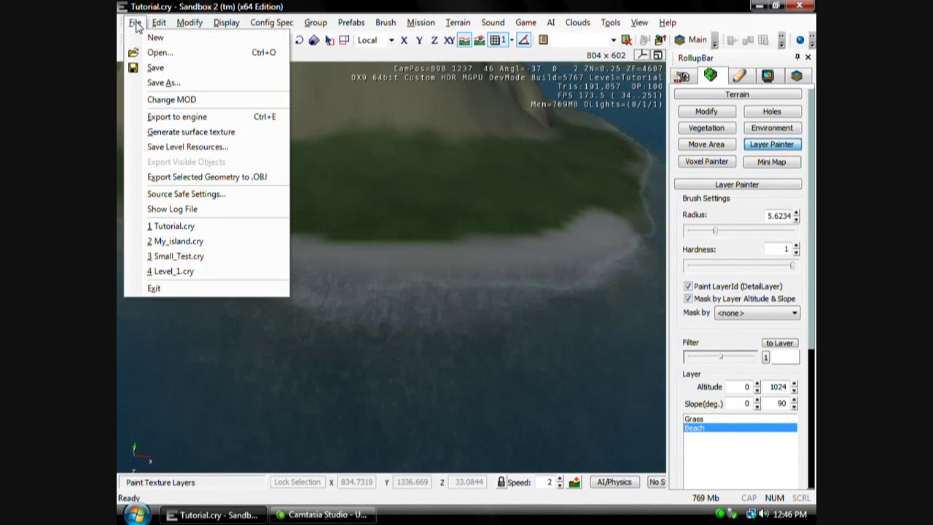
click(180, 131)
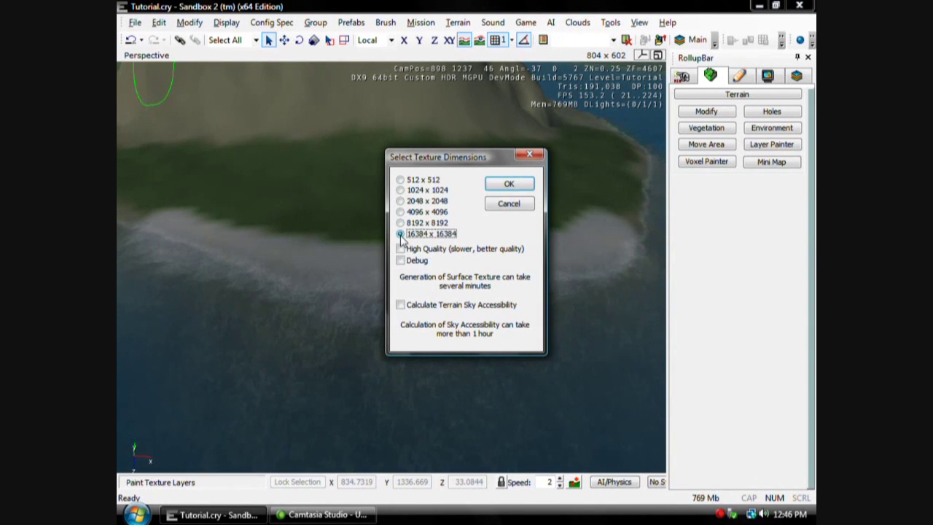
click(509, 185)
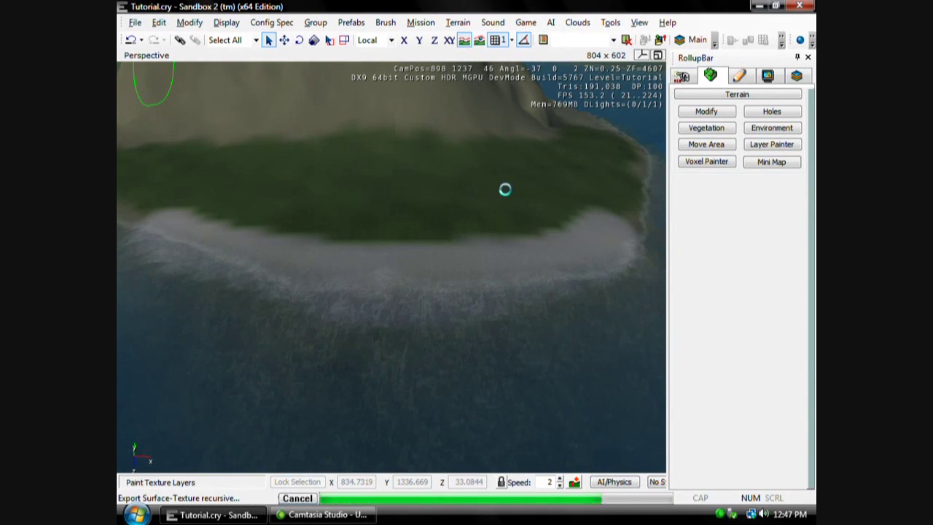
- Reopen the Layer Painter and paint the Beach layer over the seabed just off the beach
mouse_move(501, 189)
right_down()
mouse_move(473, 185)
mouse_move(505, 191)
mouse_move(494, 184)
mouse_move(498, 194)
right_up()
key(w)
key(w)
key(s)
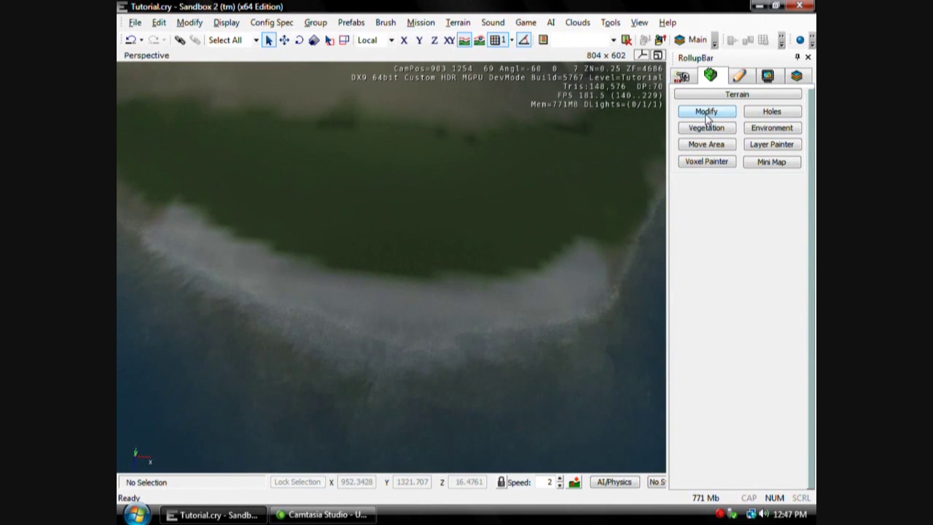
click(777, 146)
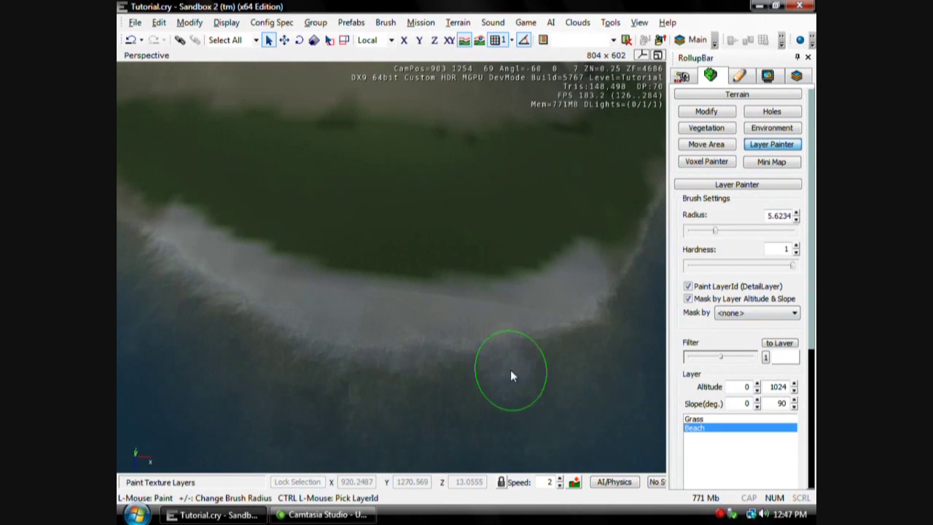
mouse_move(510, 375)
mouse_down()
mouse_move(250, 369)
mouse_move(417, 387)
mouse_up()
- Increase the layer brush radius to about 144.54
mouse_move(540, 366)
right_down()
mouse_move(509, 354)
mouse_move(576, 386)
mouse_move(530, 369)
mouse_move(521, 382)
mouse_move(545, 346)
mouse_move(508, 369)
mouse_move(530, 363)
mouse_move(531, 378)
mouse_move(529, 359)
mouse_move(522, 369)
mouse_move(547, 365)
right_up()
key(s)
key(w)
key(w)
key(s)
key(s)
drag(720, 232, 725, 232)
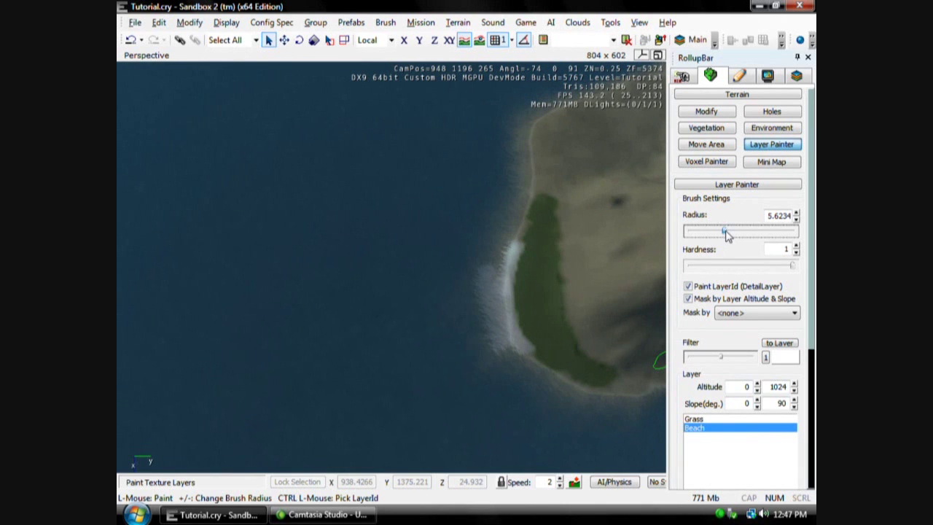
- Examine the painted shoreline and the surrounding water and islands from above
key(s)
right_drag(312, 227, 346, 264)
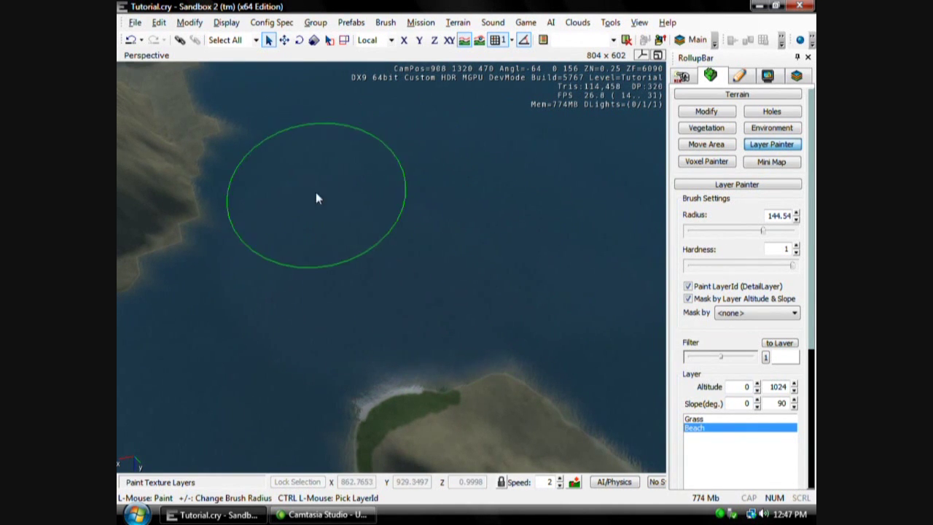
right_drag(314, 235, 321, 242)
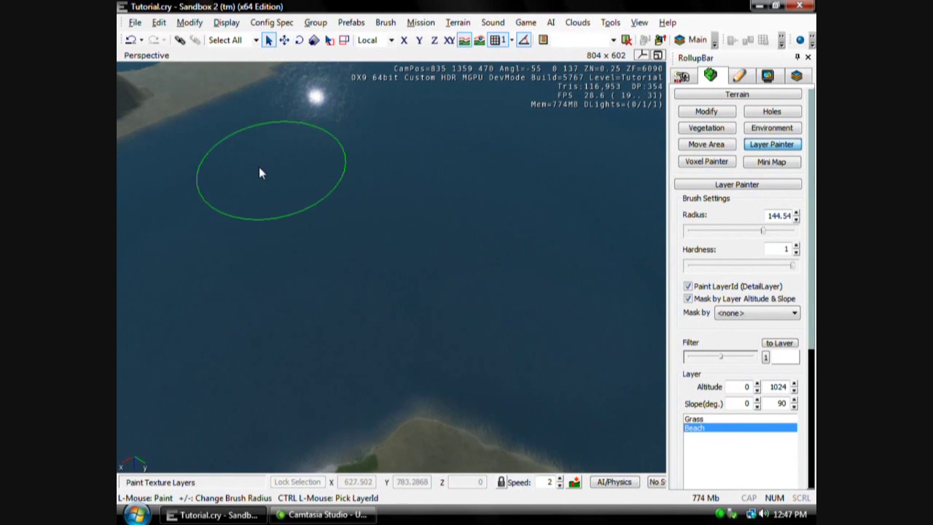
right_drag(337, 169, 304, 191)
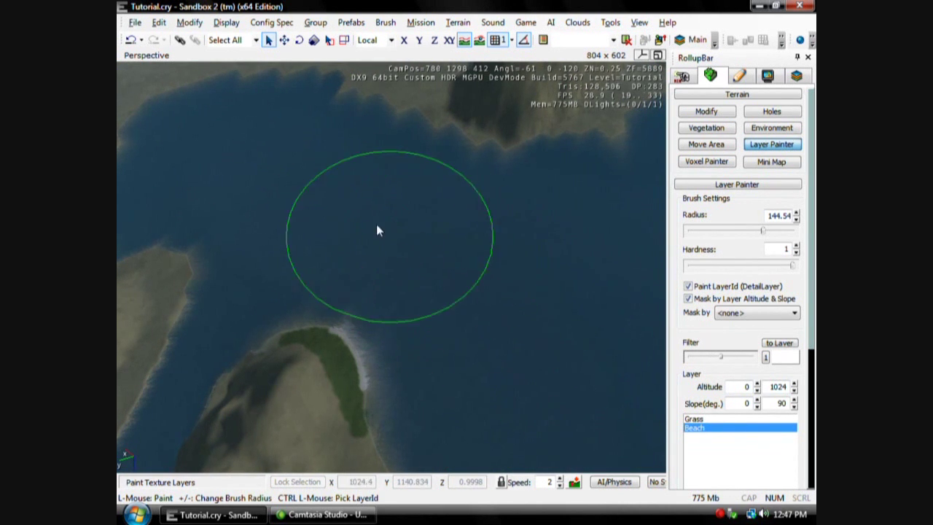
key(w)
mouse_move(341, 226)
right_down()
mouse_move(425, 213)
mouse_move(396, 222)
mouse_move(392, 215)
mouse_move(398, 220)
mouse_move(387, 226)
mouse_move(394, 217)
right_up()
key(w)
key(w)
key(s)
key(s)
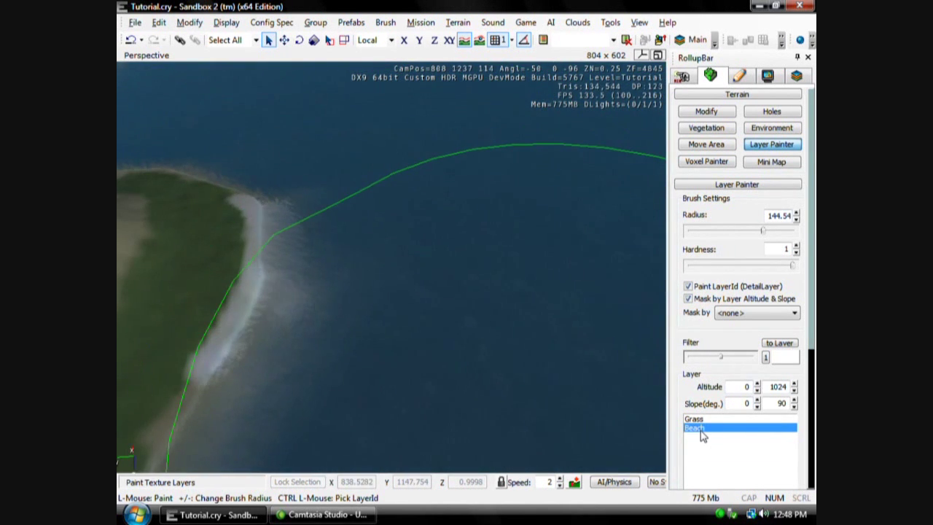
- Assign the Beach surface type to the Beach layer in the Terrain Layers Editor and accept the change
click(458, 22)
click(477, 52)
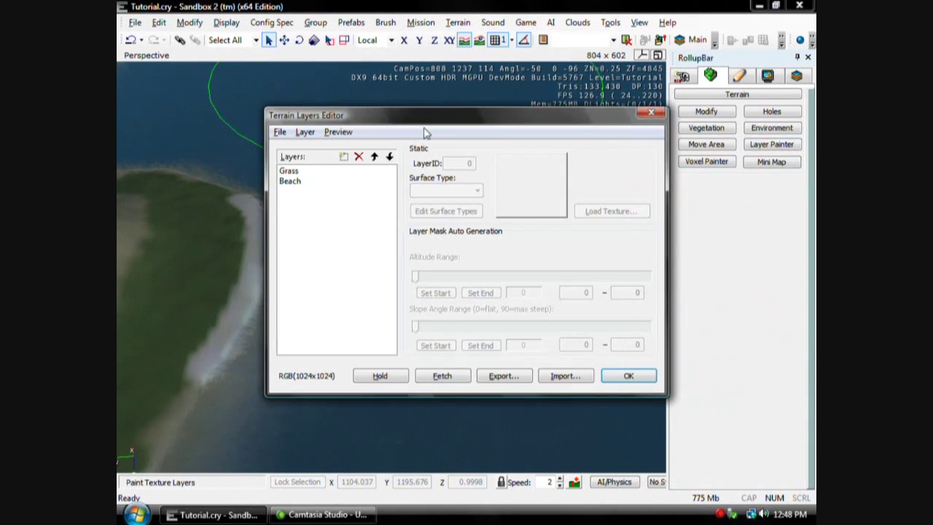
click(302, 186)
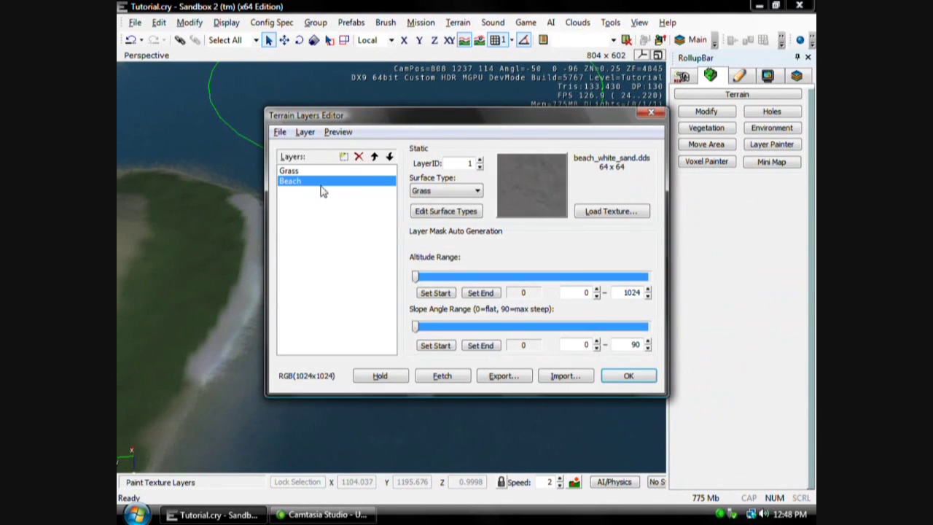
click(443, 192)
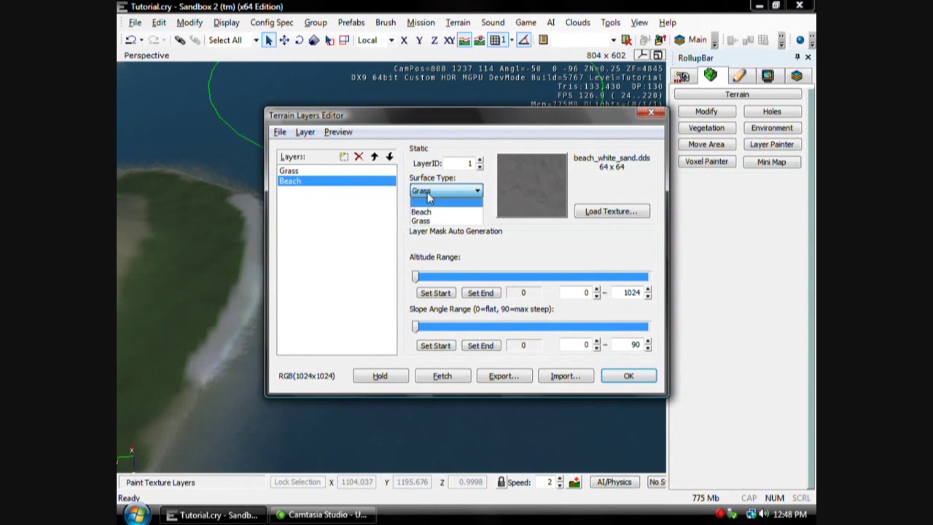
click(421, 212)
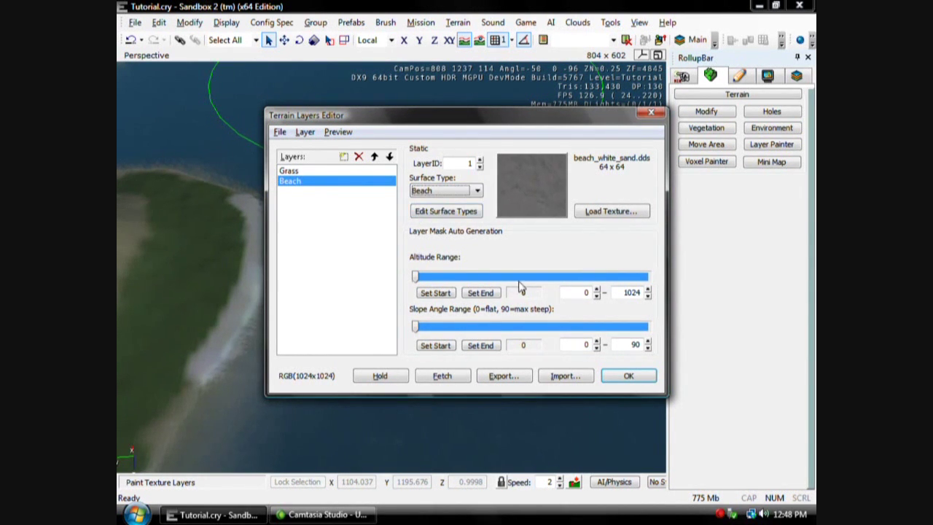
click(616, 380)
- Check the beach up close and reopen the Layer Painter with the Beach layer active
mouse_move(554, 339)
right_down()
mouse_move(525, 331)
mouse_move(553, 337)
right_up()
key(w)
key(s)
key(s)
key(d)
click(765, 148)
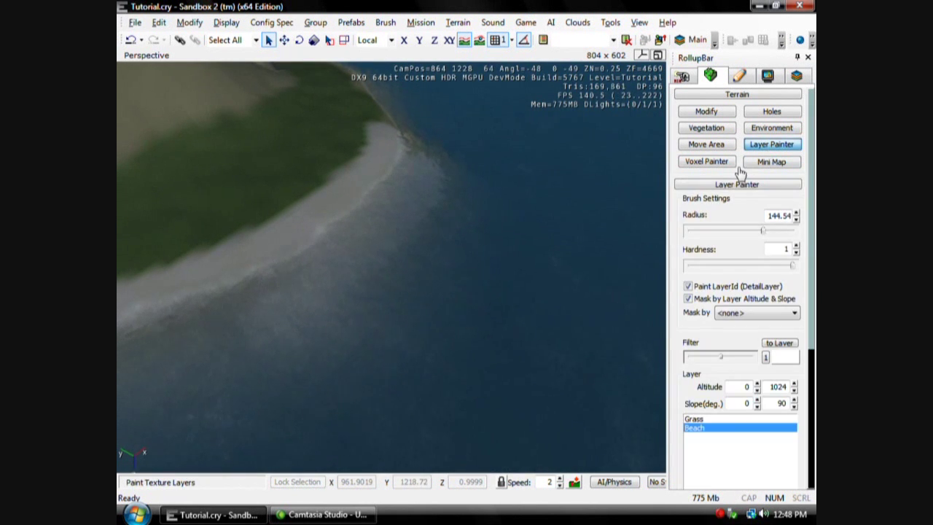
- Inspect how the painted beach blends into the surrounding seabed from several distances and angles
key(s)
right_drag(491, 307, 491, 310)
scroll(490, 314, up, 6)
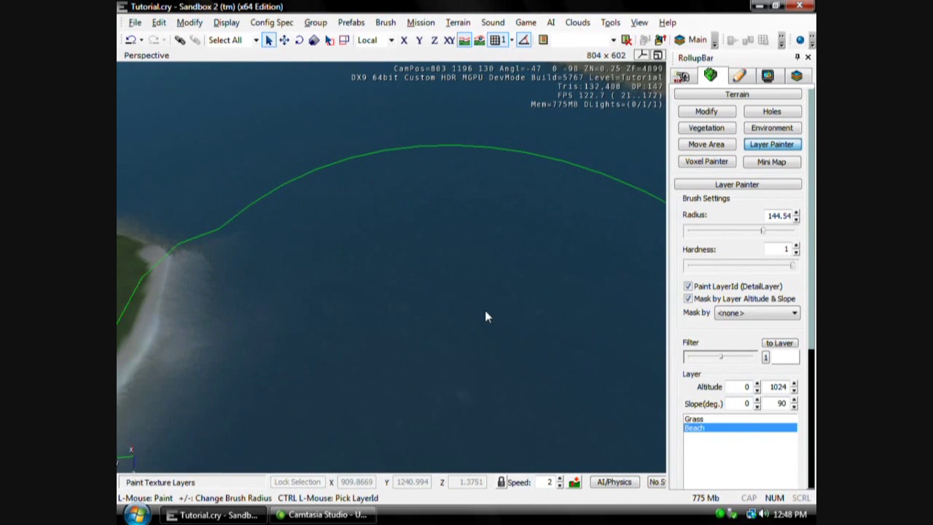
scroll(458, 289, up, 1)
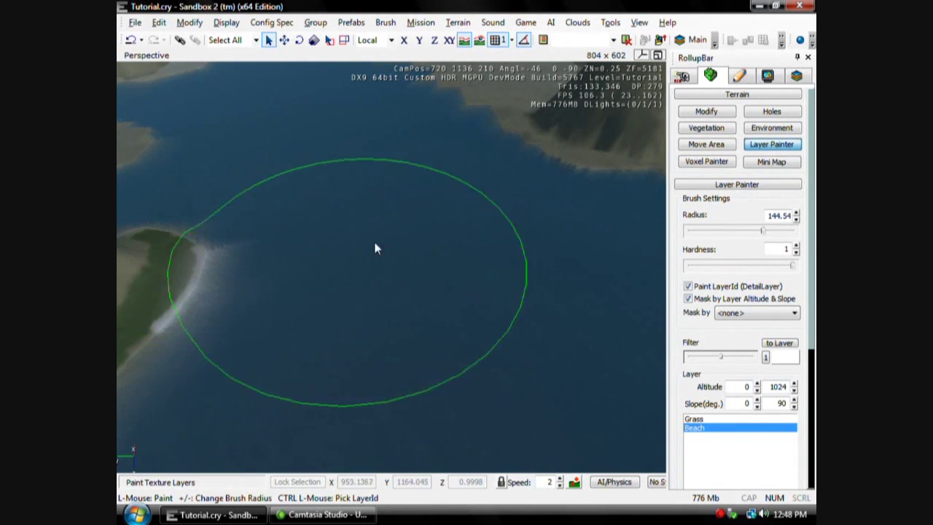
right_drag(201, 277, 252, 248)
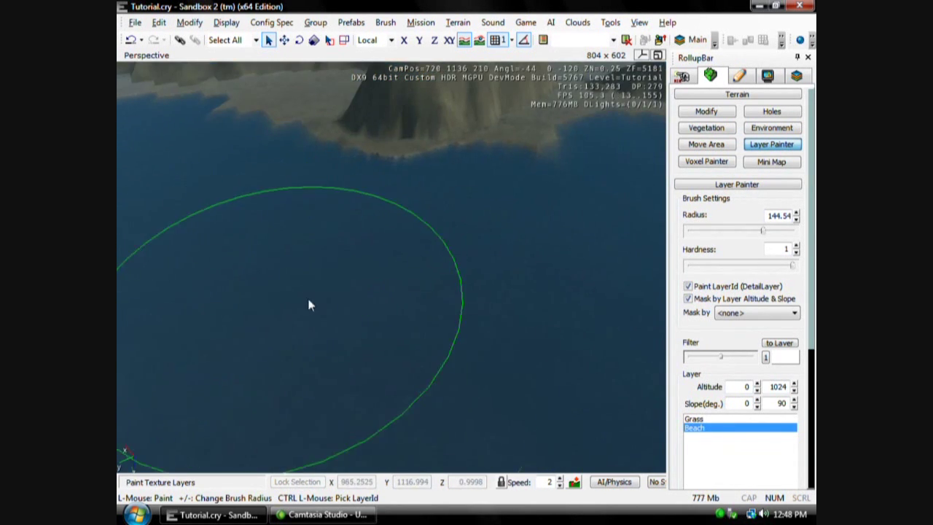
mouse_move(307, 296)
right_down()
mouse_move(296, 290)
mouse_move(291, 302)
mouse_move(303, 271)
mouse_move(301, 310)
mouse_move(300, 293)
right_up()
key(w)
key(w)
key(s)
key(w)
key(s)
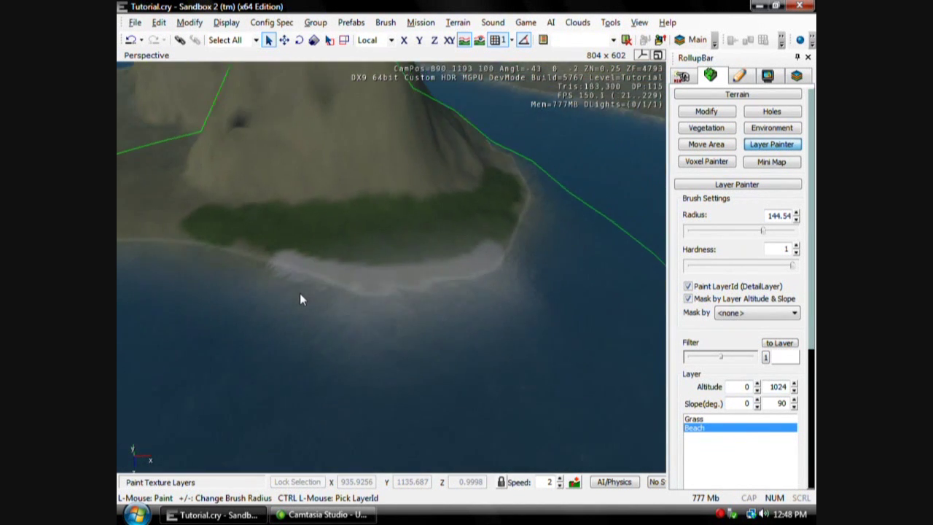
- Survey the neighbouring islands and the channels between them
right_drag(363, 210, 649, 238)
right_drag(570, 191, 561, 178)
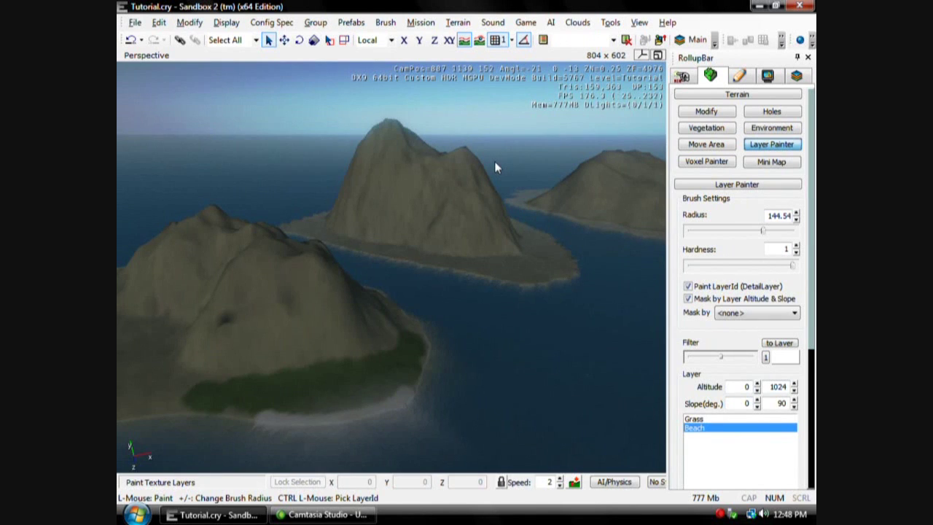
mouse_move(439, 202)
right_down()
mouse_move(433, 188)
mouse_move(421, 194)
right_up()
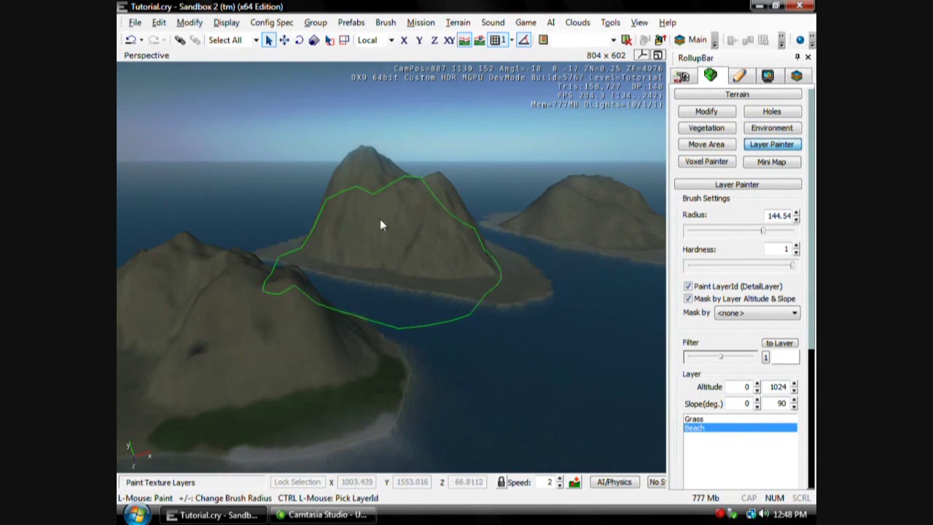
mouse_move(400, 229)
right_down()
mouse_move(387, 215)
mouse_move(400, 229)
mouse_move(389, 228)
mouse_move(399, 219)
mouse_move(413, 229)
mouse_move(382, 224)
mouse_move(399, 224)
right_up()
key(w)
key(w)
key(s)
key(s)
key(s)
key(s)
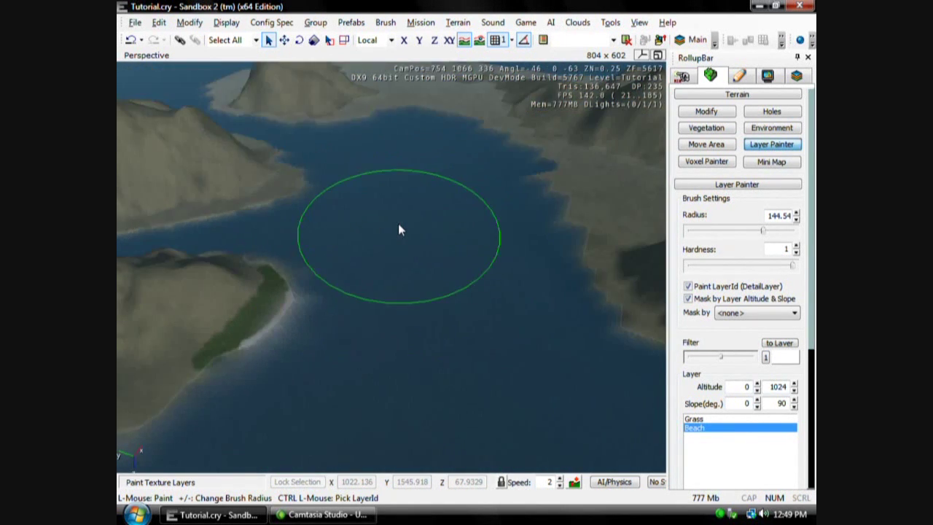